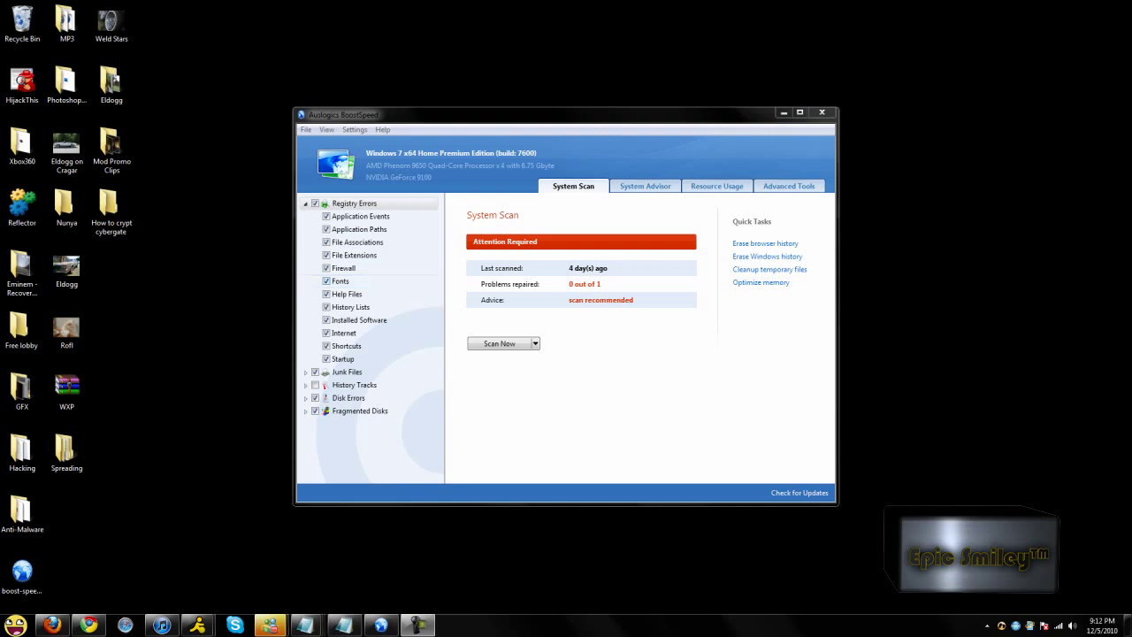
Step: Start a system scan of the checked error categories
{"action": "left_click", "coordinate": [498, 343]}
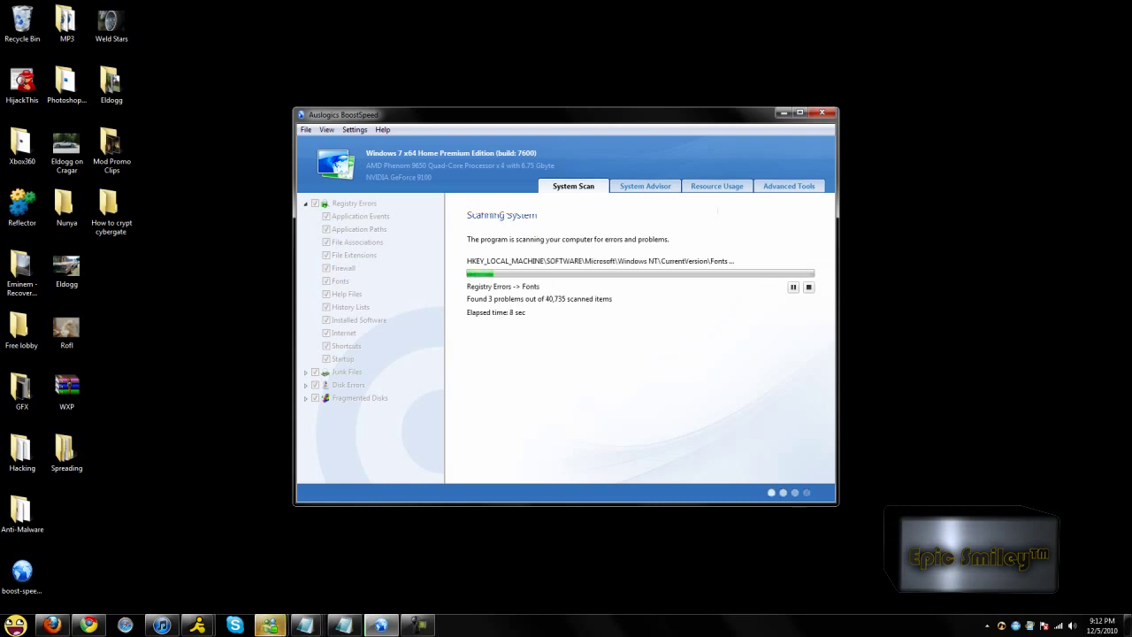
Step: From the System Advisor, analyze the Internet connection as Fast (over 1 mbps) and apply the Speed up Windows shutdown advice
{"action": "left_click", "coordinate": [645, 185]}
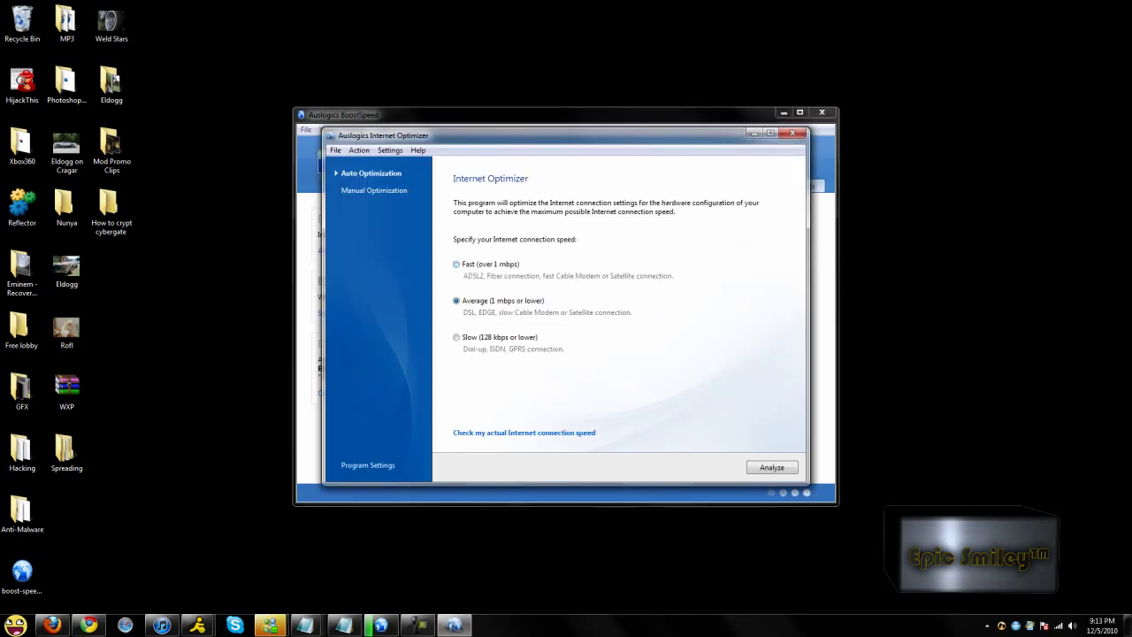
{"action": "left_click", "coordinate": [457, 263]}
{"action": "left_click", "coordinate": [771, 467]}
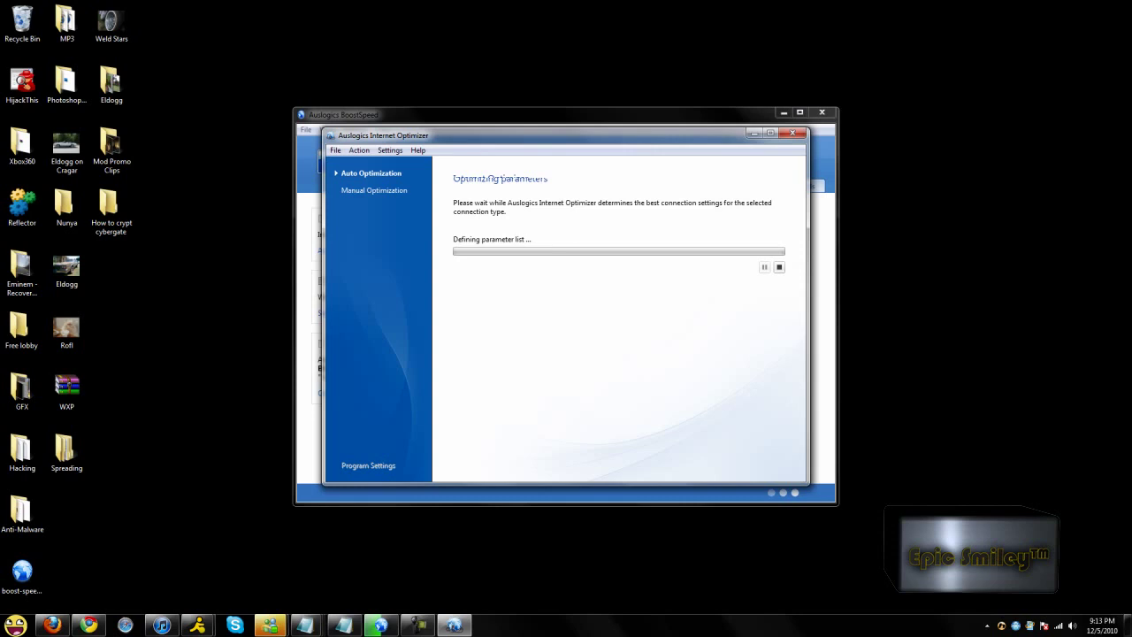
{"action": "left_click", "coordinate": [754, 132]}
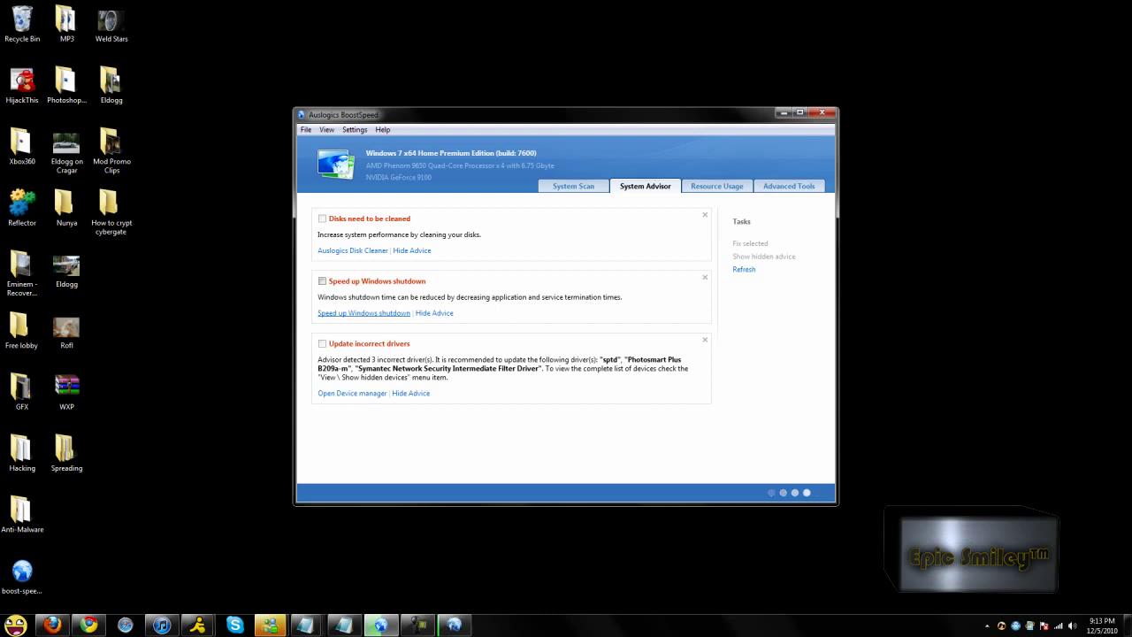
{"action": "left_click", "coordinate": [363, 313]}
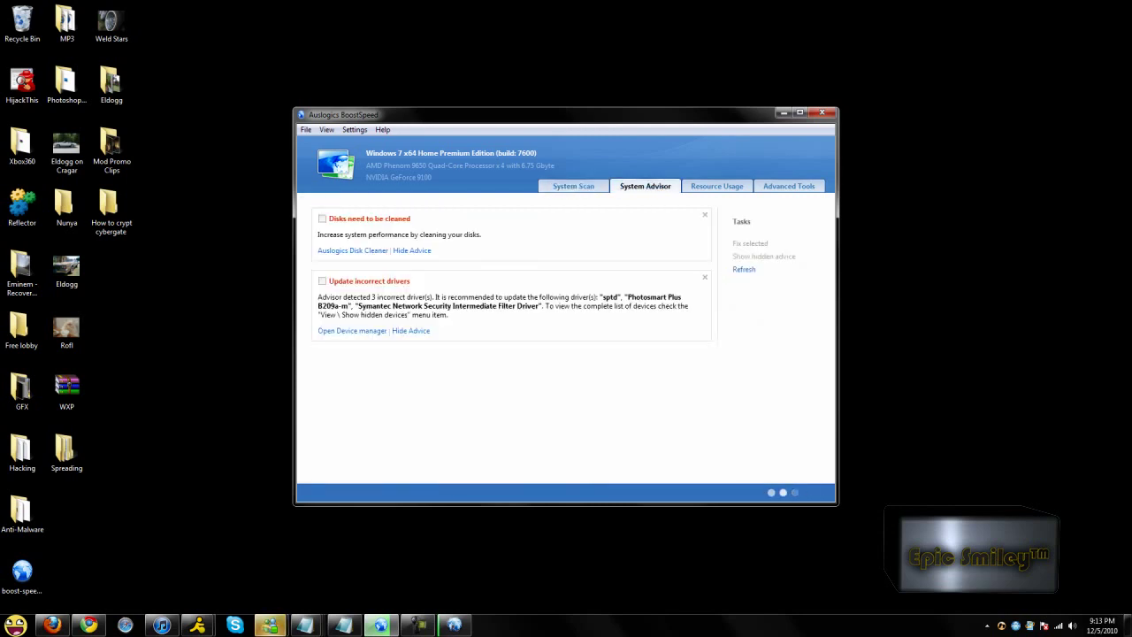
Step: Review the CPU, RAM, disk and network resource usage graphs
{"action": "left_click", "coordinate": [716, 186]}
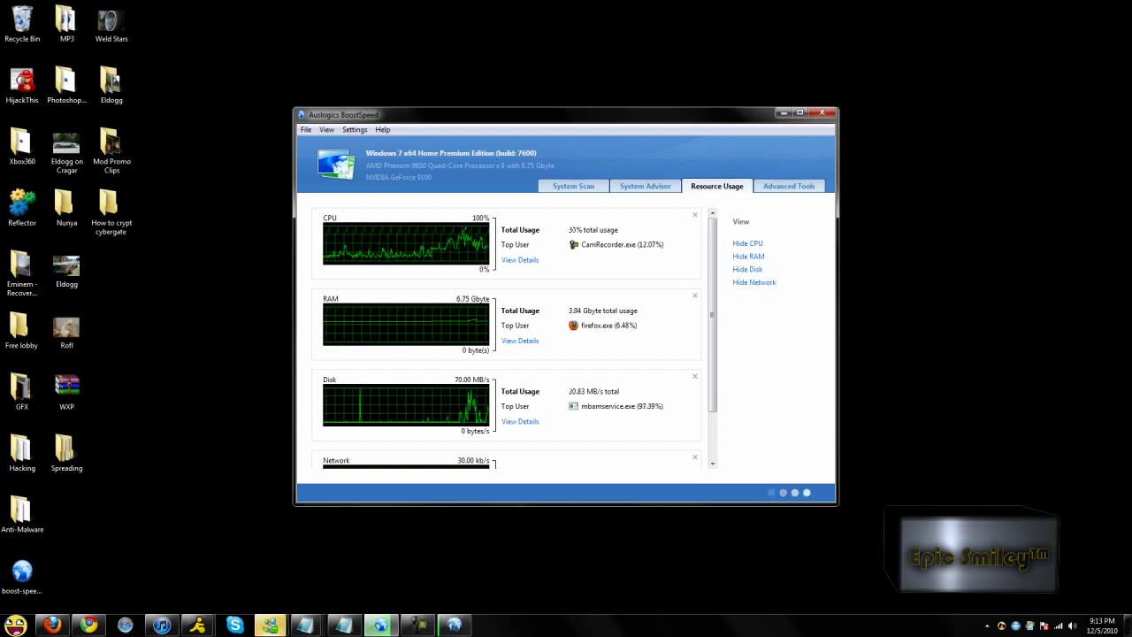
{"action": "scroll", "coordinate": [515, 338], "scroll_direction": "down", "scroll_amount": 1}
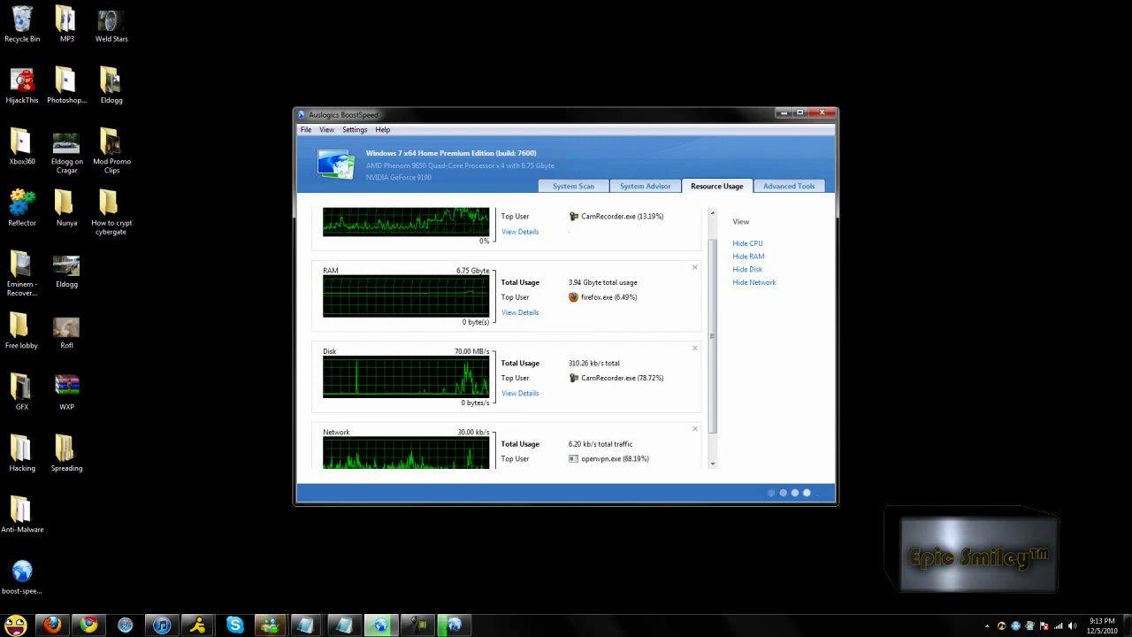
{"action": "scroll", "coordinate": [506, 338], "scroll_direction": "down", "scroll_amount": 1}
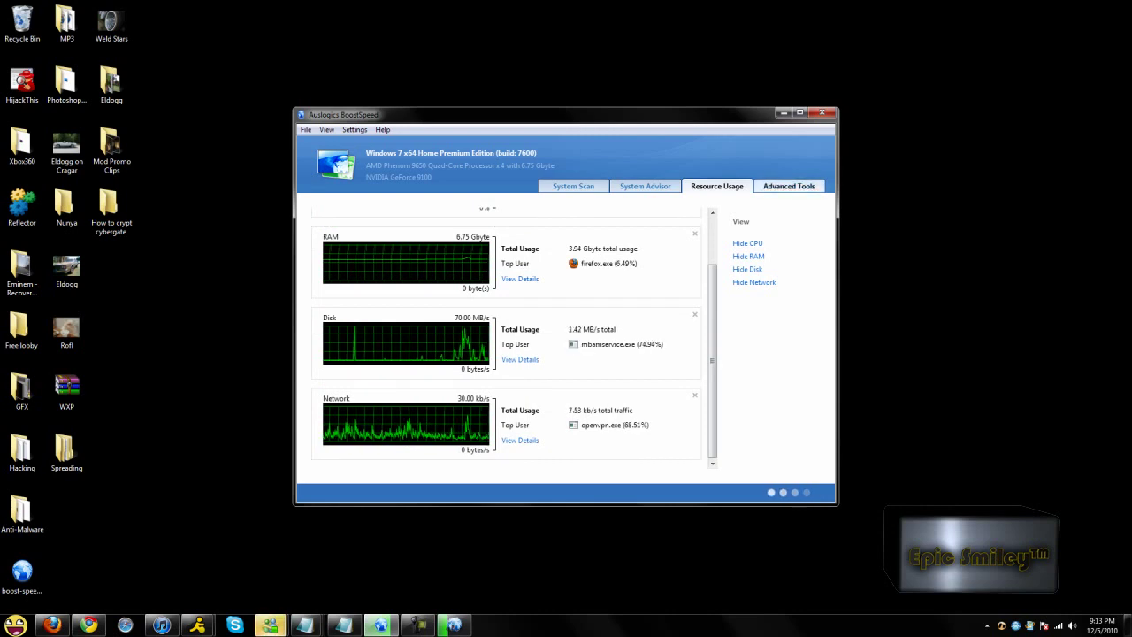
Step: Show the advanced tools and check the progress of the Internet Optimizer analysis
{"action": "left_click", "coordinate": [789, 186]}
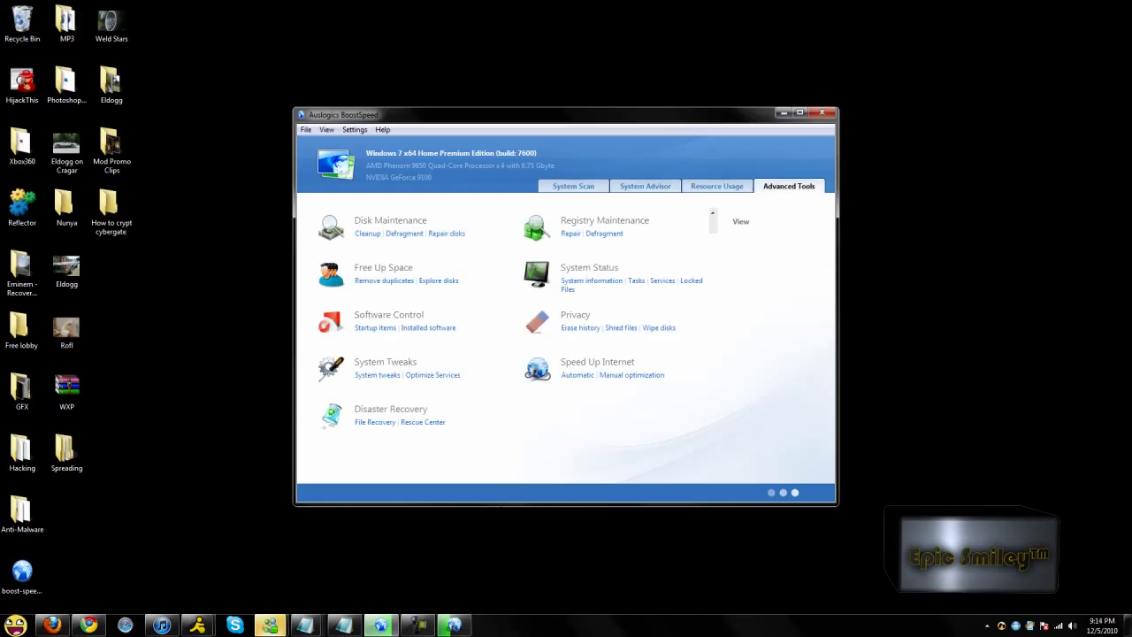
{"action": "left_click", "coordinate": [454, 625]}
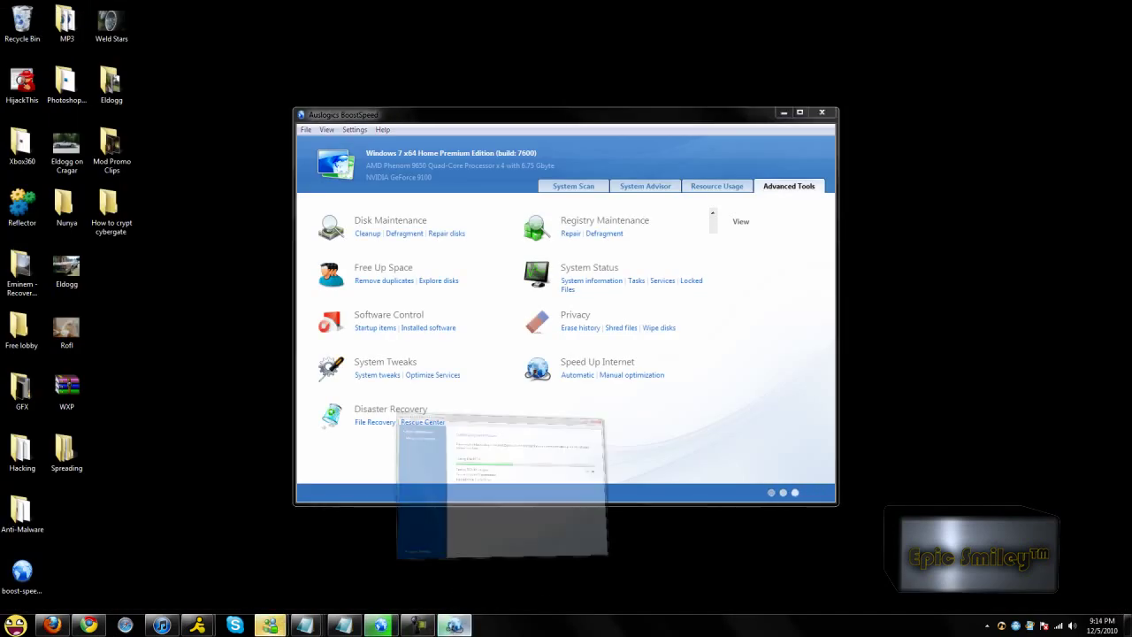
{"action": "left_click", "coordinate": [753, 133]}
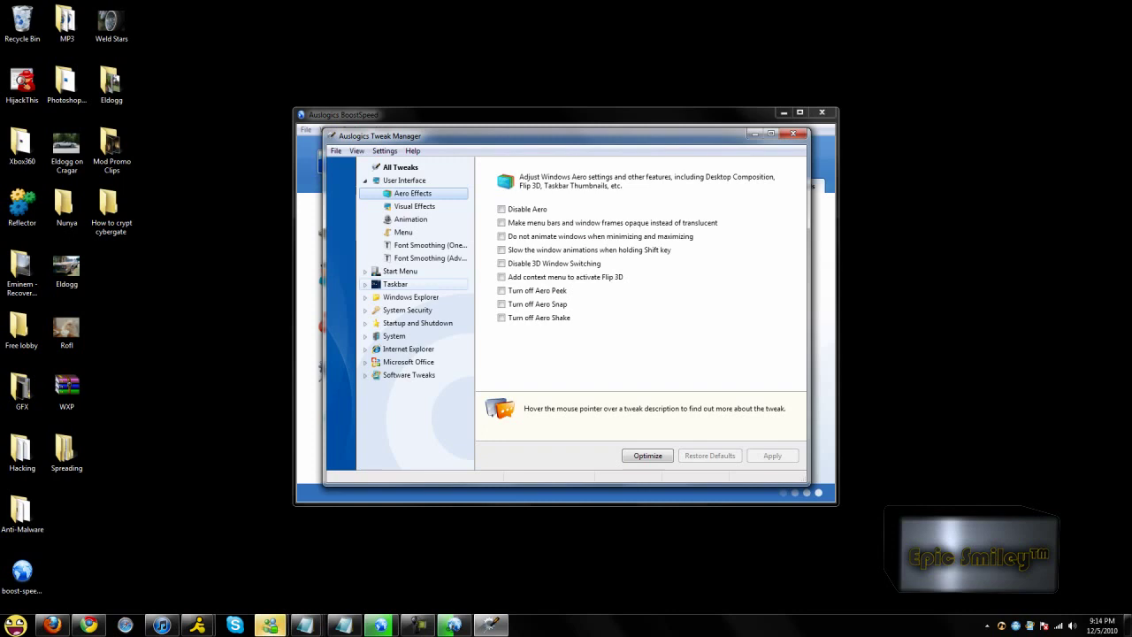
Step: Open the Legal Notice tweak under Startup and Shutdown in the Tweak Manager and examine its title and message text
{"action": "left_click", "coordinate": [394, 336]}
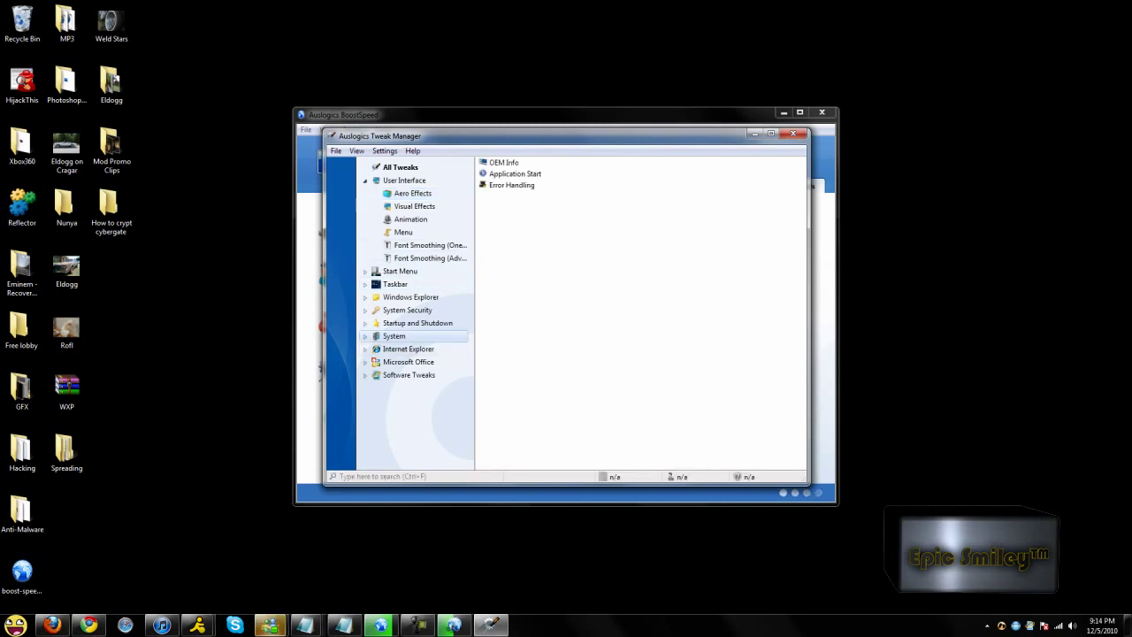
{"action": "left_click", "coordinate": [418, 323]}
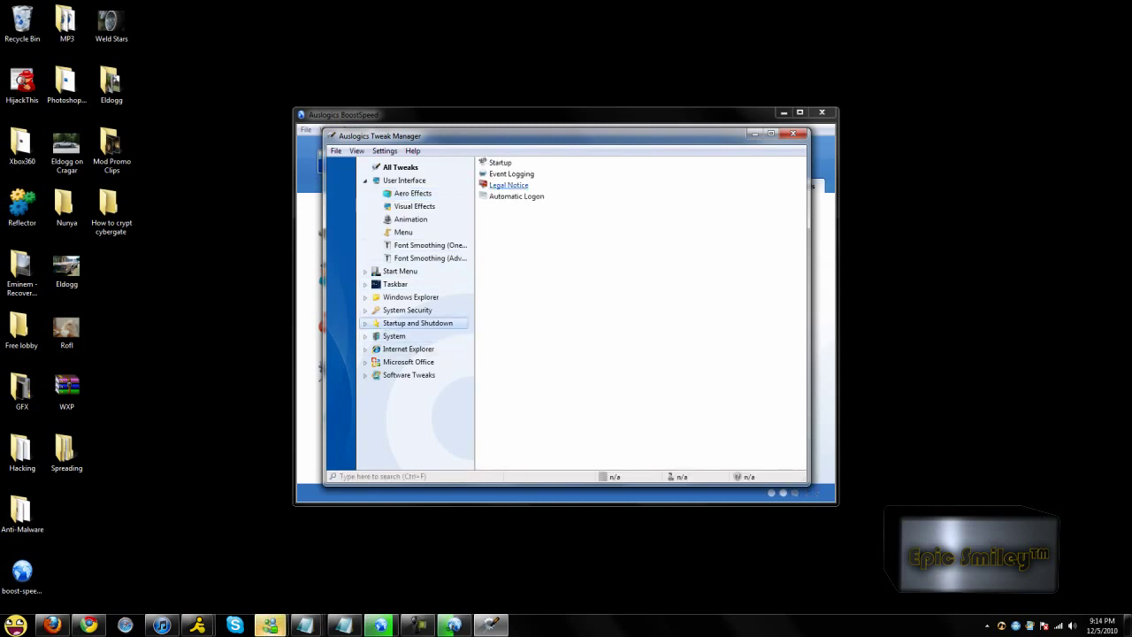
{"action": "left_click", "coordinate": [508, 185]}
{"action": "left_click", "coordinate": [521, 224]}
{"action": "left_click_drag", "start_coordinate": [521, 224], "coordinate": [497, 223]}
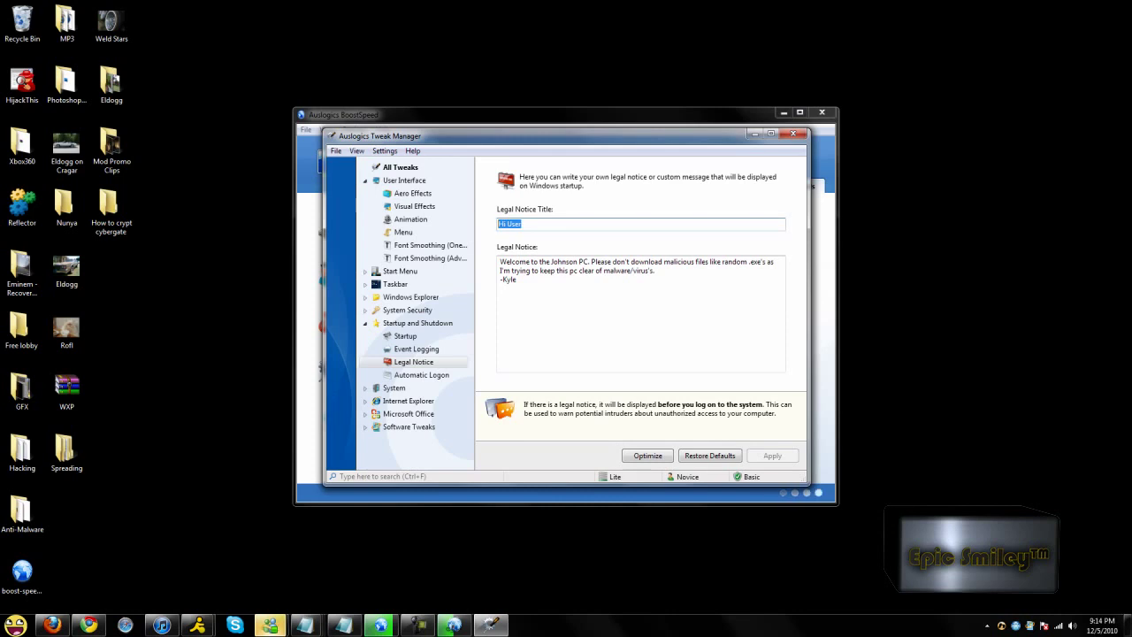
{"action": "left_click", "coordinate": [516, 278]}
{"action": "left_click_drag", "start_coordinate": [516, 279], "coordinate": [443, 209]}
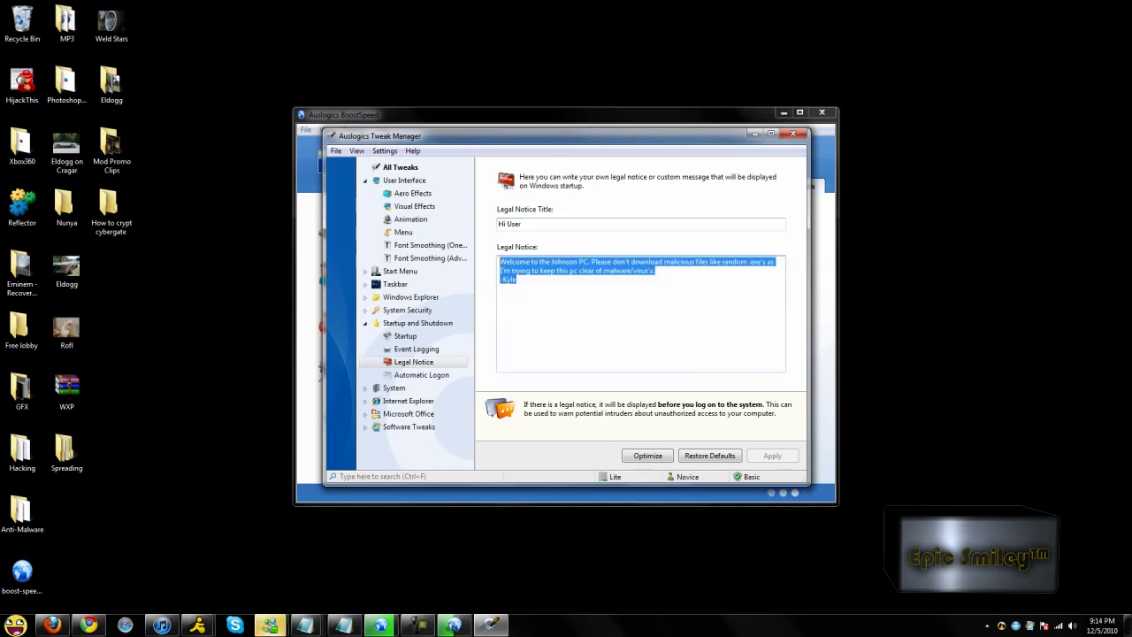
{"action": "left_click", "coordinate": [516, 280]}
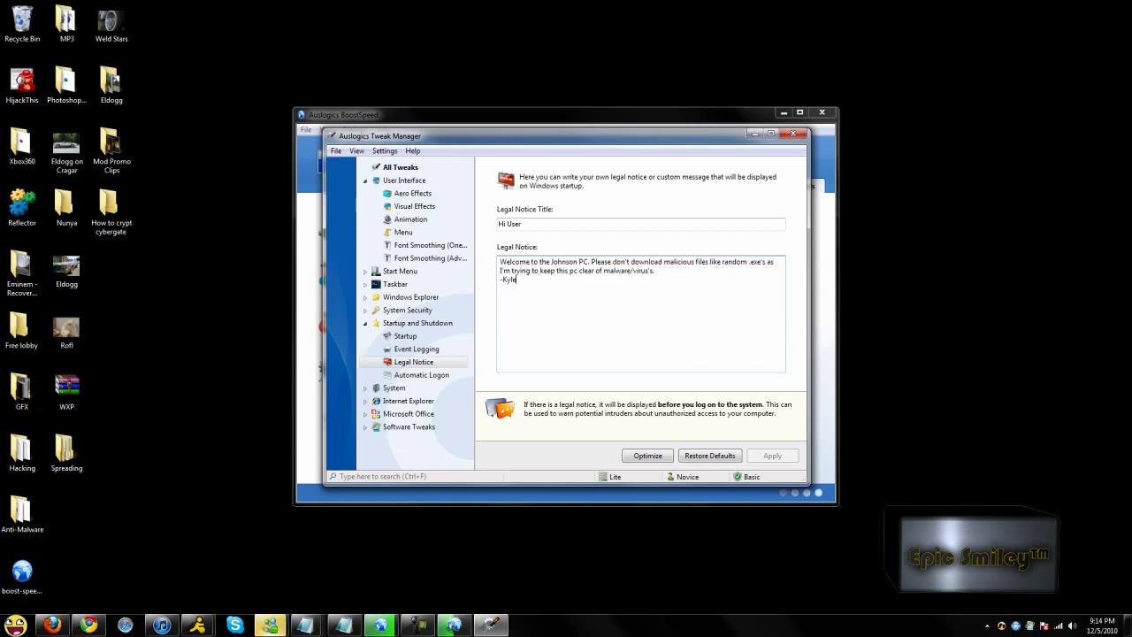
{"action": "left_click_drag", "start_coordinate": [517, 280], "coordinate": [443, 212]}
{"action": "left_click", "coordinate": [516, 280]}
{"action": "key", "text": "ctrl+a"}
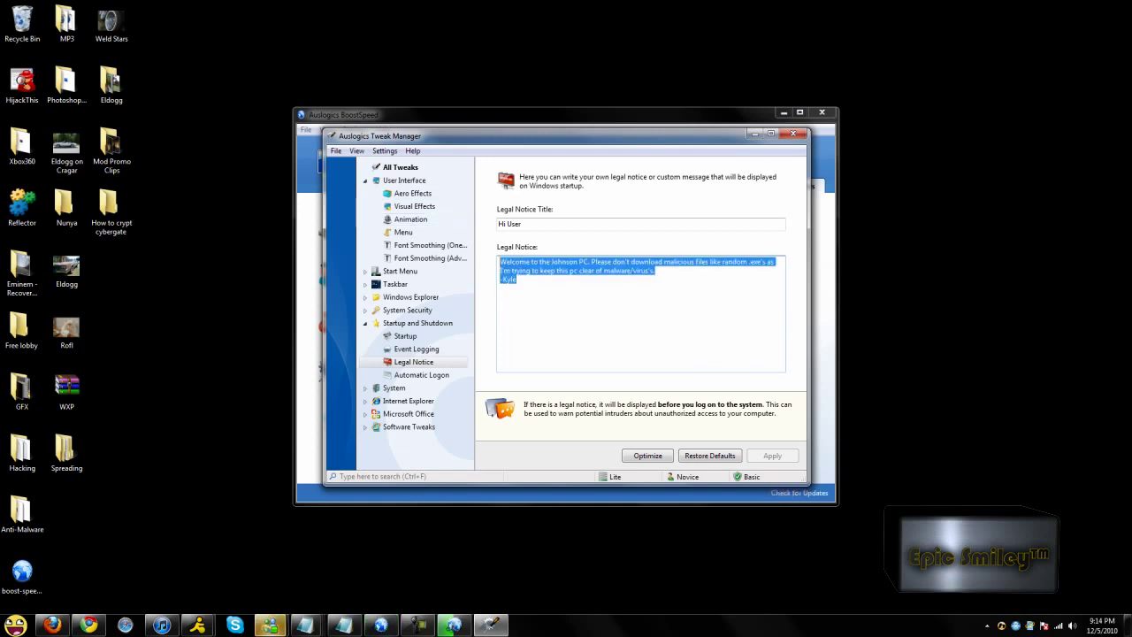
{"action": "left_click", "coordinate": [657, 270]}
{"action": "left_click_drag", "start_coordinate": [656, 271], "coordinate": [497, 260]}
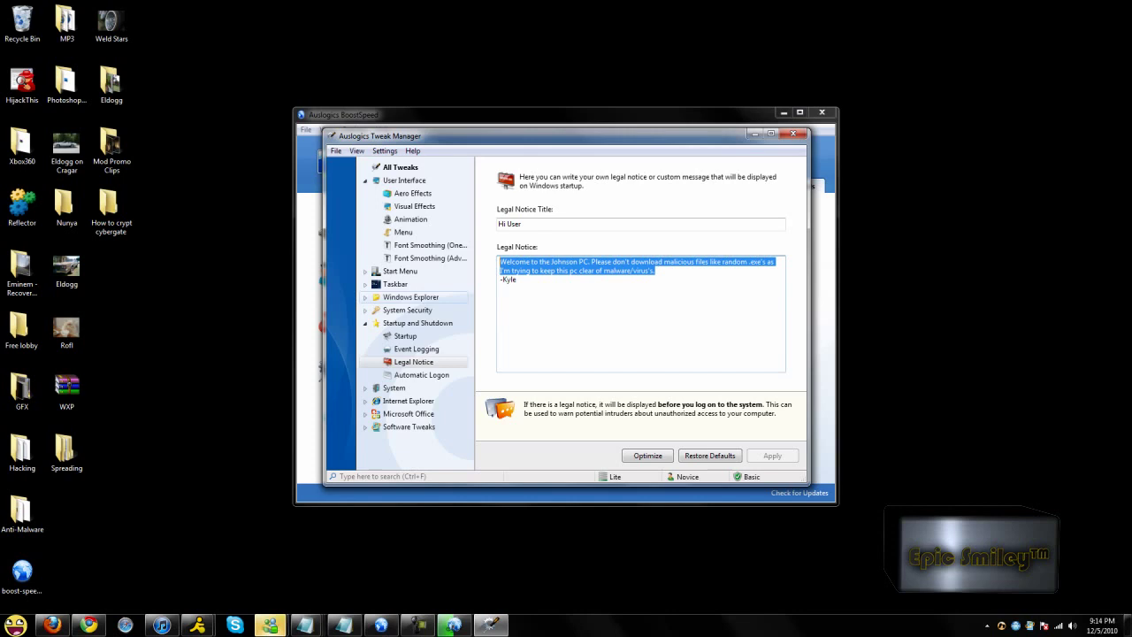
Step: Collapse the Startup and Shutdown category, reopen its Legal Notice tweak and look over the title and message fields again
{"action": "left_click", "coordinate": [406, 336]}
{"action": "left_click", "coordinate": [405, 336]}
{"action": "left_click", "coordinate": [365, 323]}
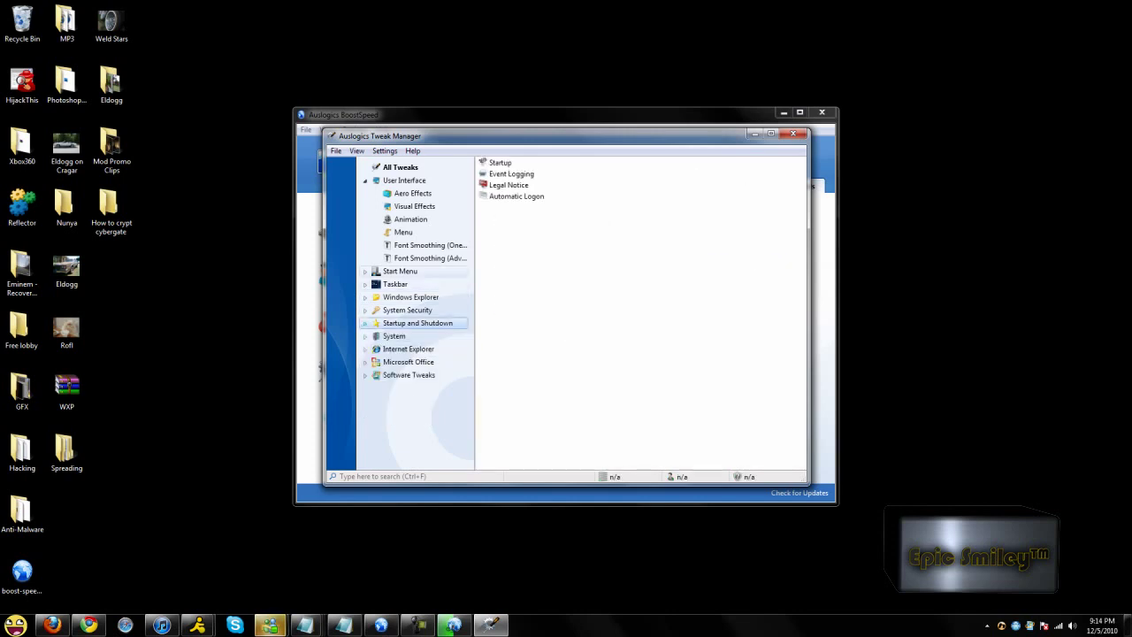
{"action": "left_click", "coordinate": [509, 185]}
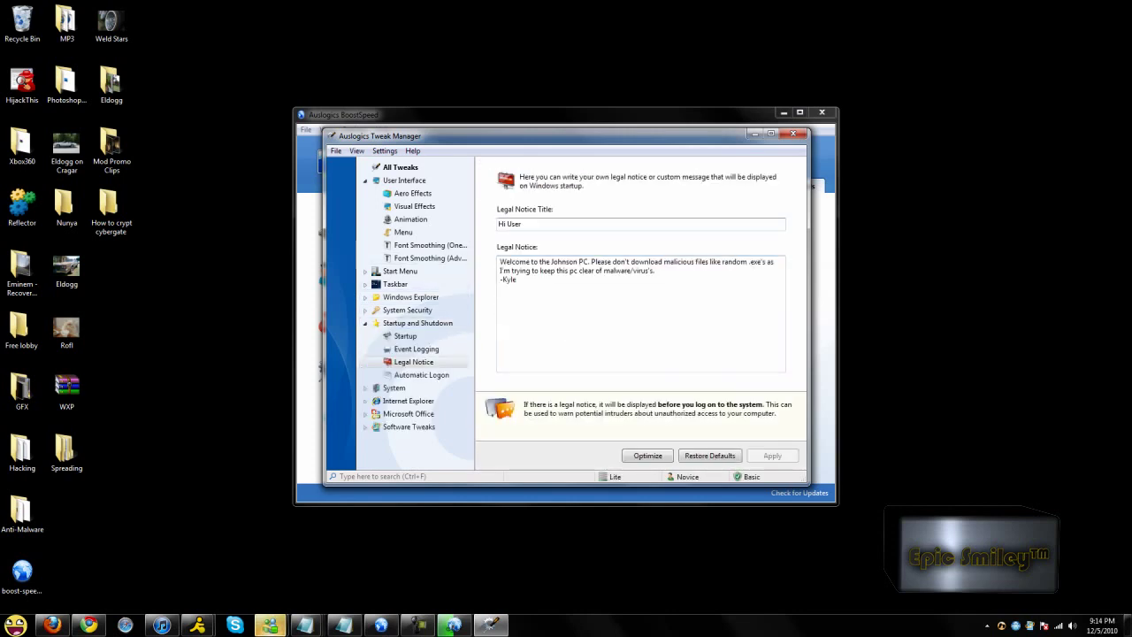
{"action": "left_click_drag", "start_coordinate": [522, 224], "coordinate": [503, 224]}
{"action": "left_click", "coordinate": [553, 271]}
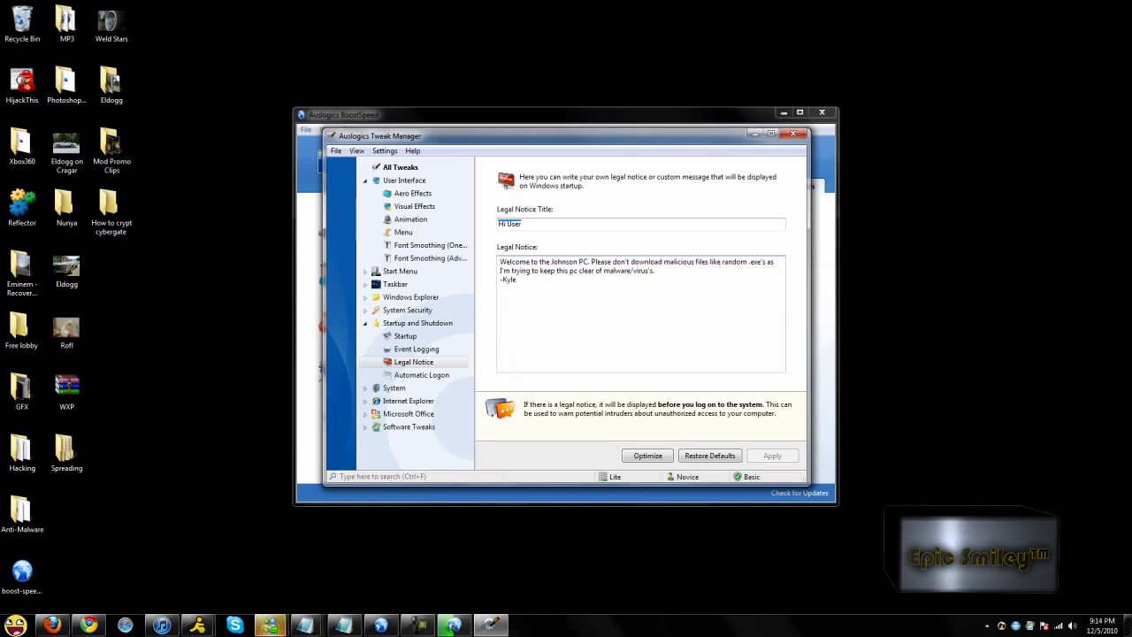
Step: Look through the User Interface tweaks: Aero Effects, Visual Effects, Animation, Menu and Font Smoothing
{"action": "left_click", "coordinate": [413, 192]}
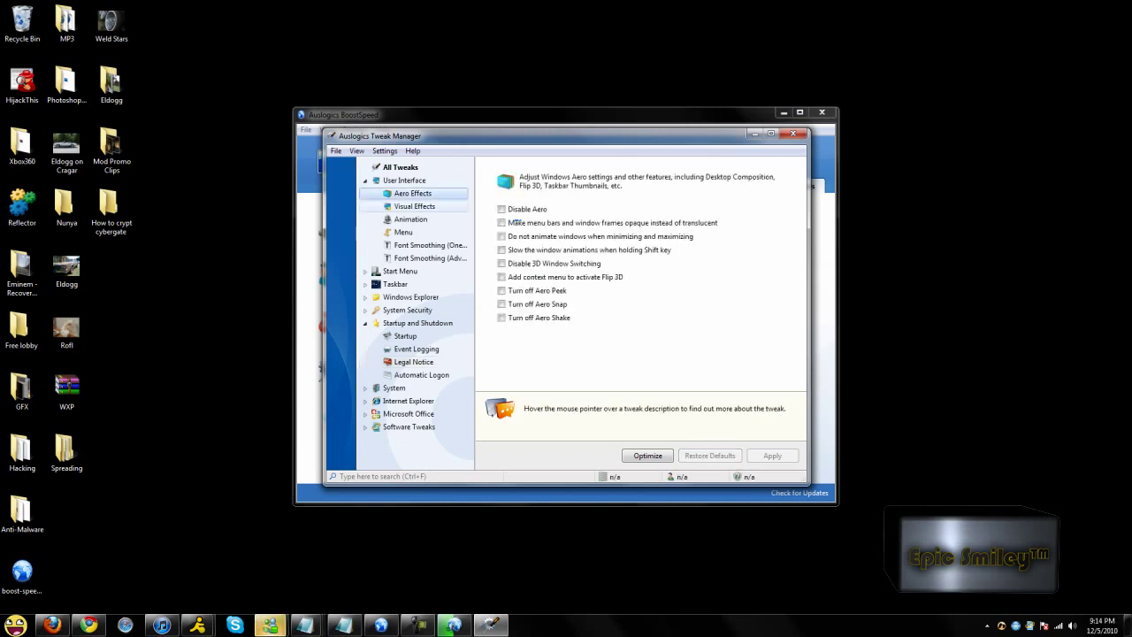
{"action": "left_click", "coordinate": [415, 206]}
{"action": "left_click", "coordinate": [410, 220]}
{"action": "key", "text": "Down"}
{"action": "key", "text": "Down"}
{"action": "key", "text": "Down"}
{"action": "key", "text": "Up"}
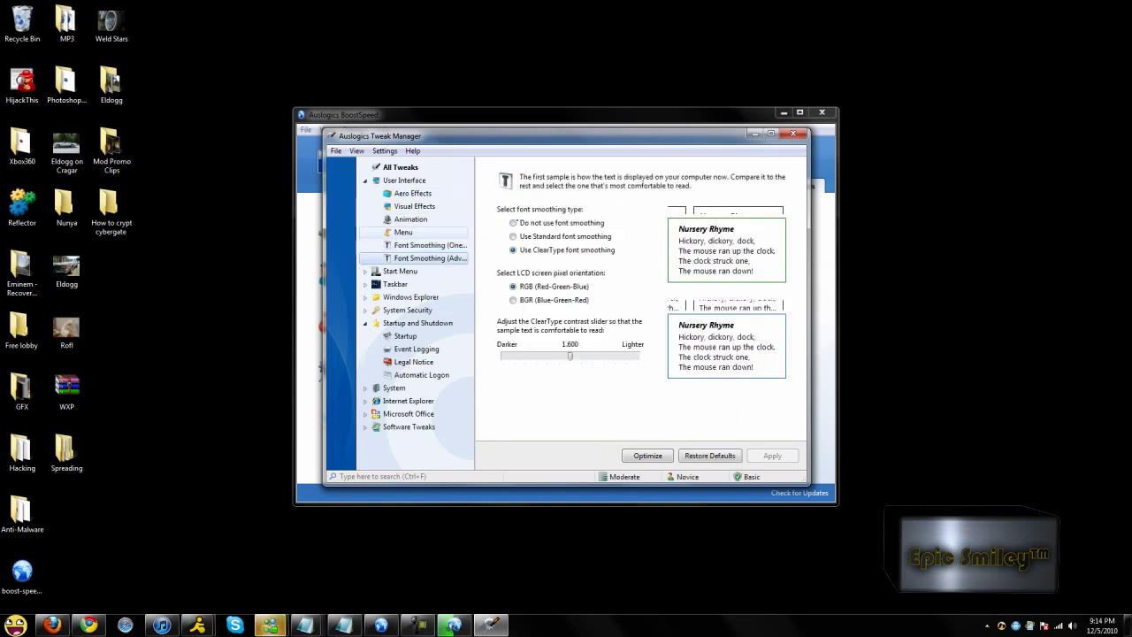
{"action": "key", "text": "Up"}
{"action": "key", "text": "Up"}
{"action": "key", "text": "Up"}
{"action": "key", "text": "Up"}
{"action": "key", "text": "Down"}
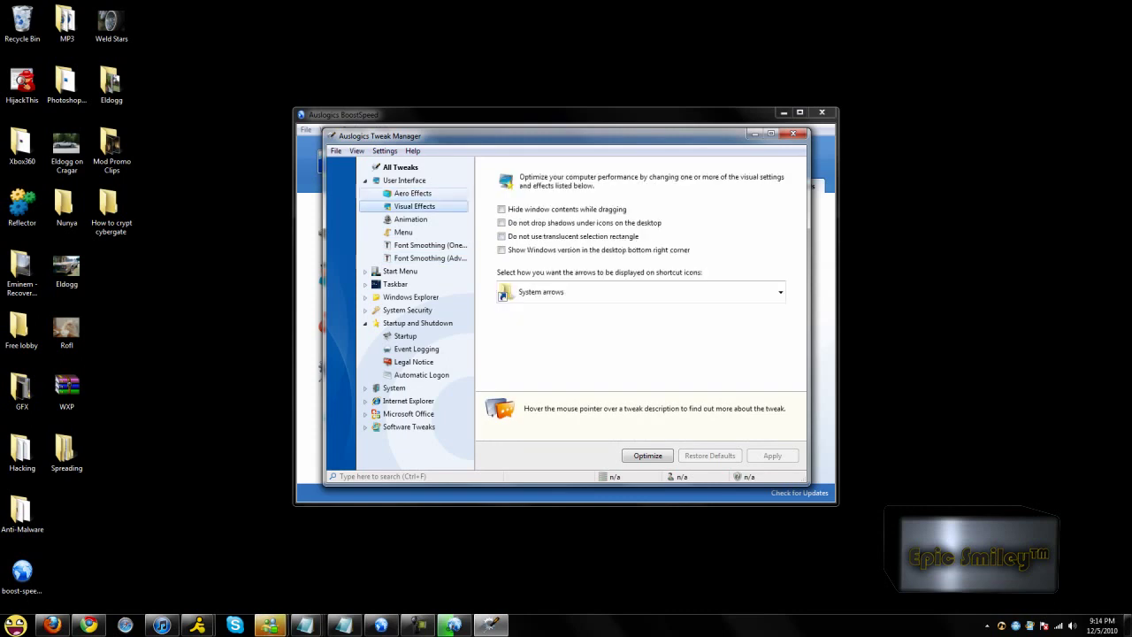
{"action": "left_click", "coordinate": [413, 193]}
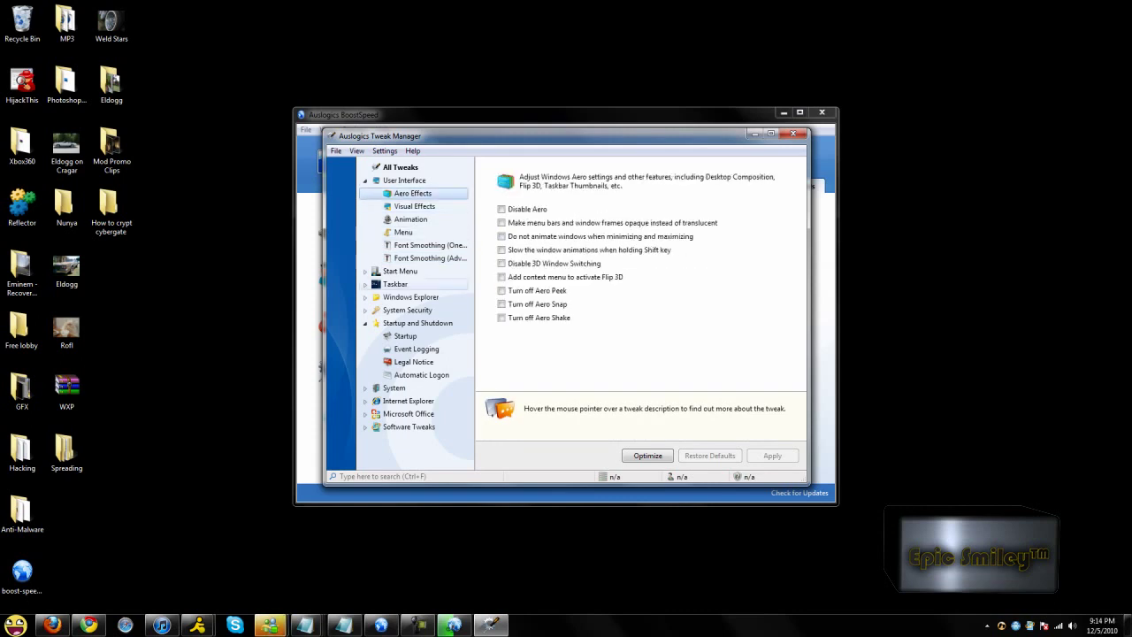
Step: Look through the System Security, Taskbar and Start Menu tweak categories, collapsing the other expanded categories
{"action": "left_click", "coordinate": [407, 310]}
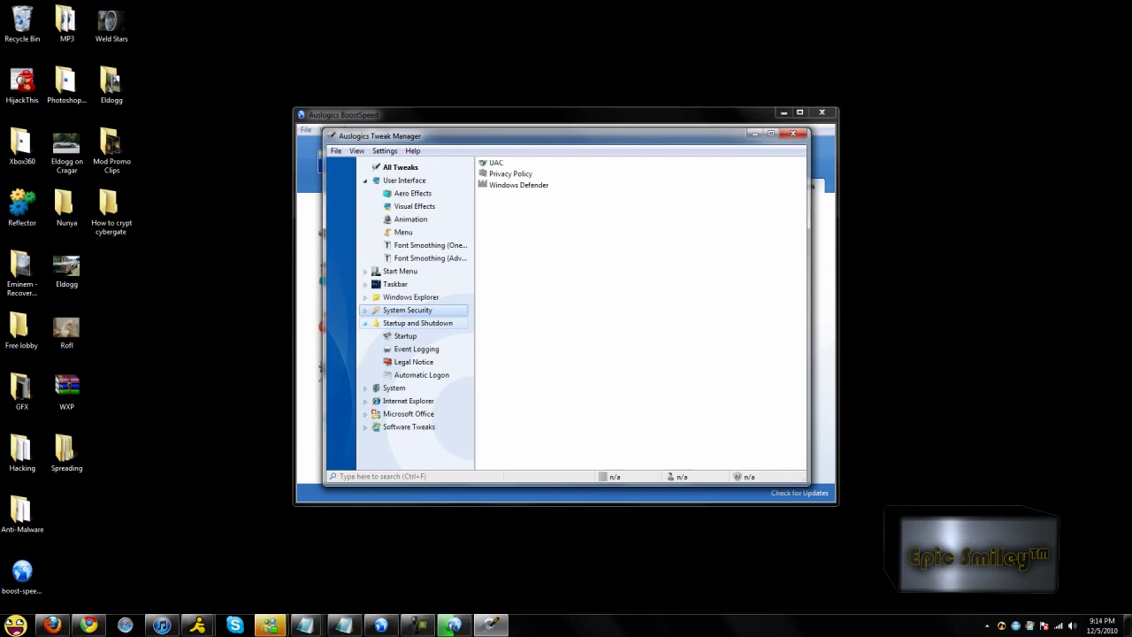
{"action": "left_click", "coordinate": [366, 322]}
{"action": "left_click", "coordinate": [395, 284]}
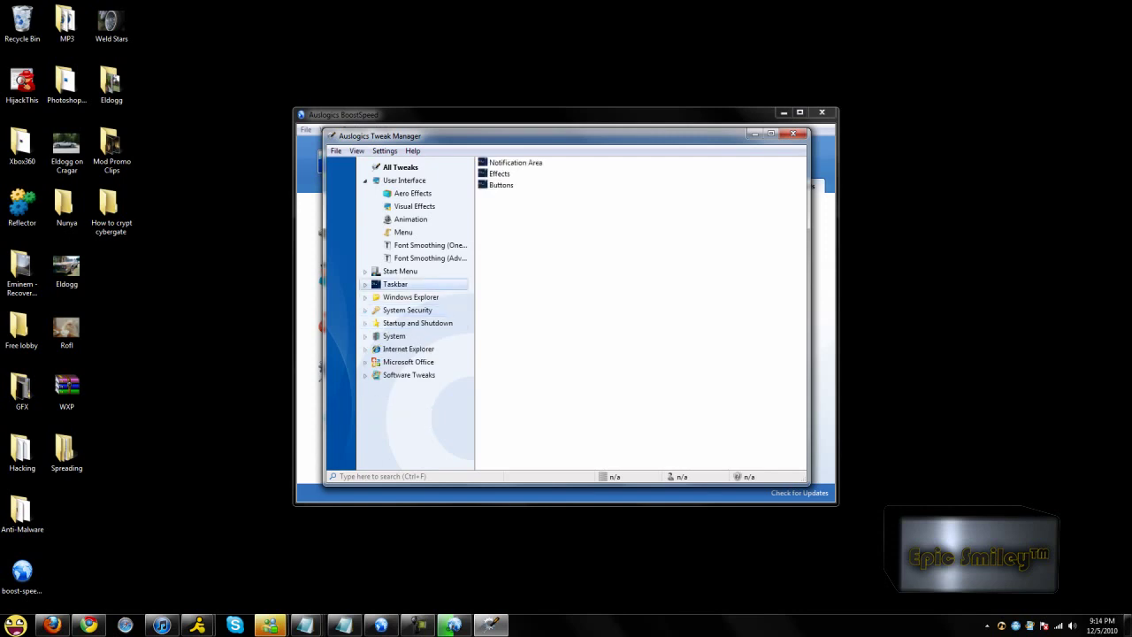
{"action": "left_click", "coordinate": [366, 284]}
{"action": "left_click", "coordinate": [365, 284]}
{"action": "left_click", "coordinate": [365, 271]}
{"action": "left_click", "coordinate": [364, 180]}
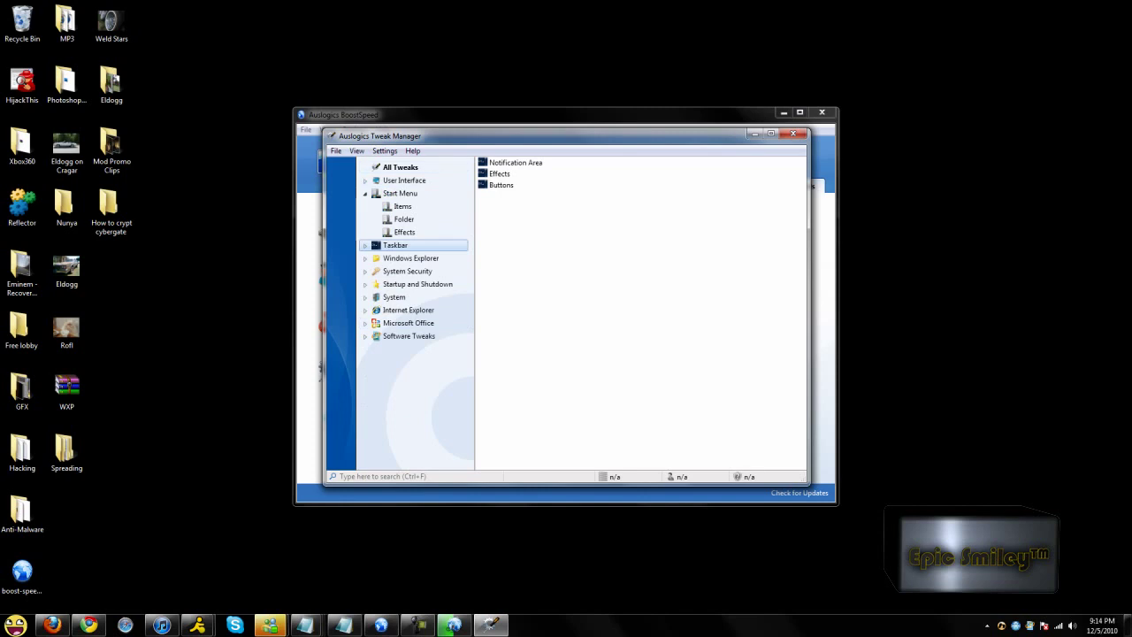
Step: Close the Tweak Manager and check how far the Internet Optimizer analysis has progressed
{"action": "left_click", "coordinate": [793, 132]}
{"action": "left_click", "coordinate": [454, 624]}
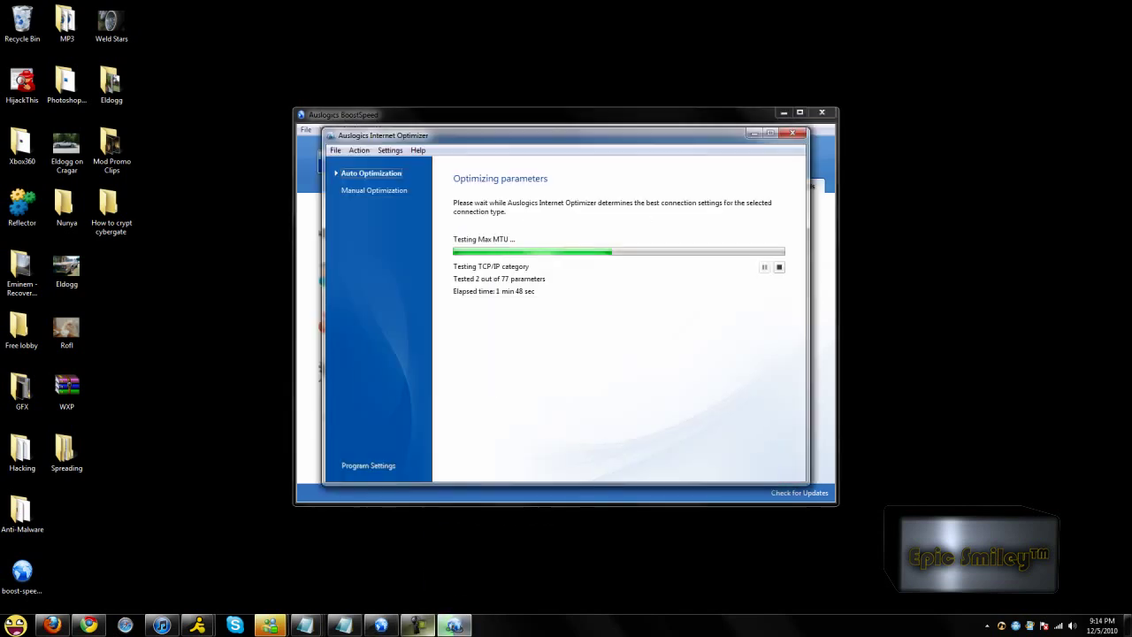
{"action": "left_click", "coordinate": [754, 133]}
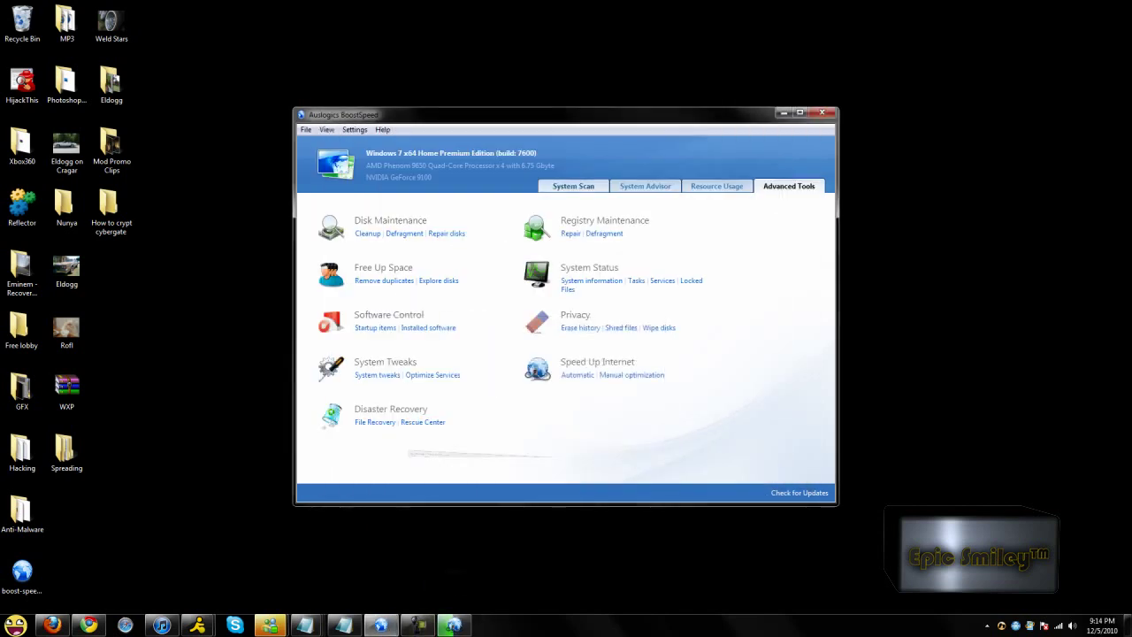
Step: Repair all checked problems in the system scan results
{"action": "left_click", "coordinate": [573, 186]}
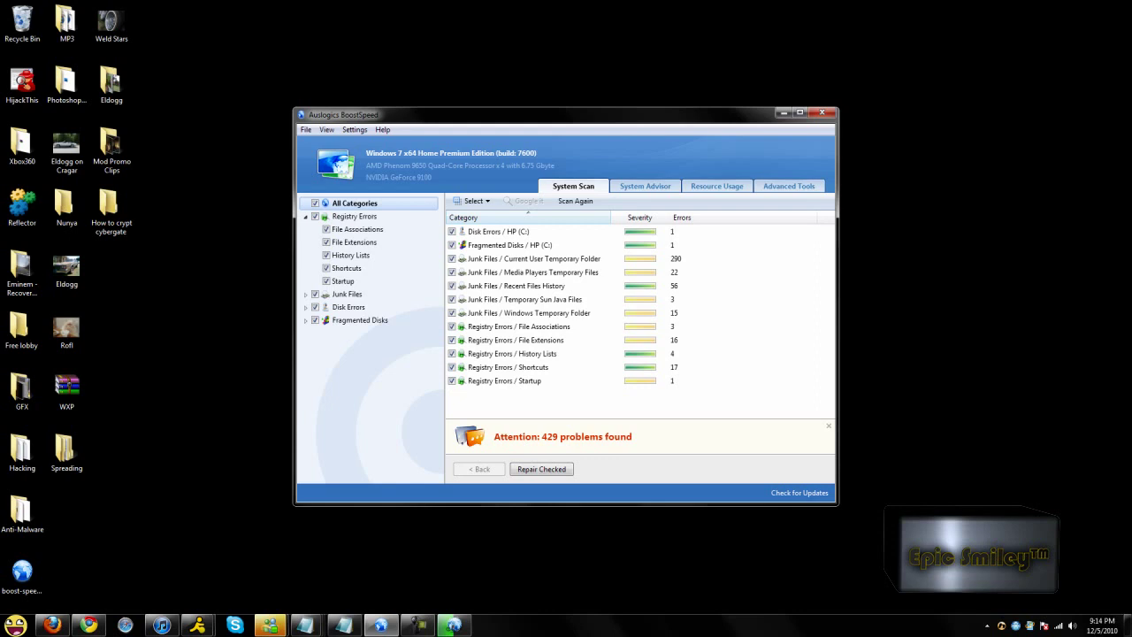
{"action": "left_click", "coordinate": [541, 469]}
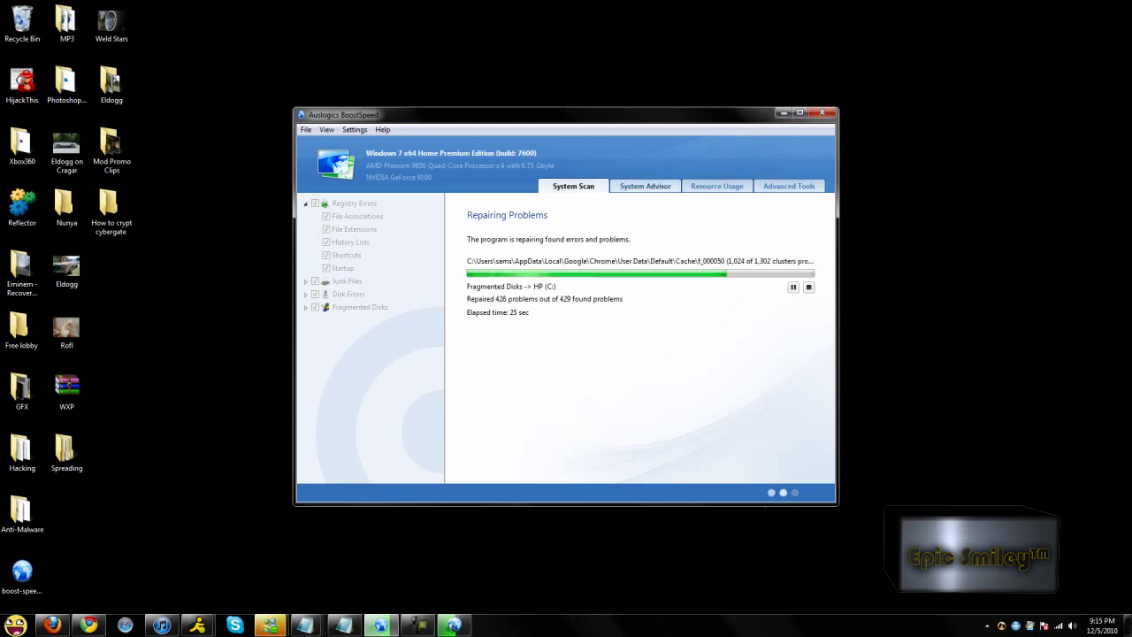
Step: Return to the advanced tools, view the File Recovery tool's search options and close it
{"action": "left_click", "coordinate": [716, 186]}
{"action": "left_click", "coordinate": [788, 186]}
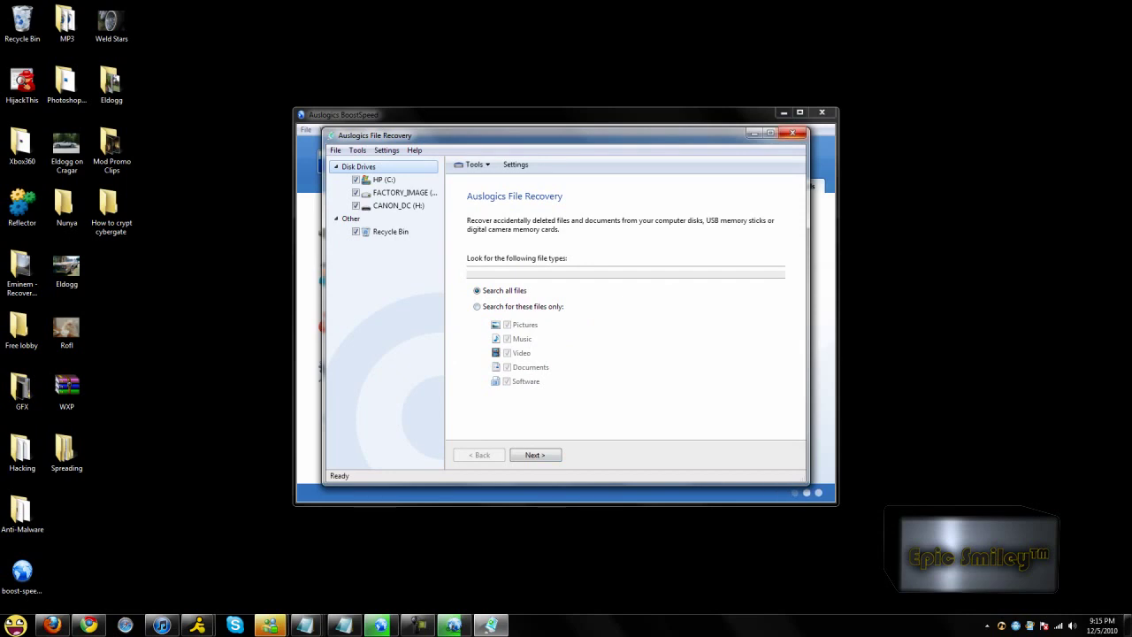
{"action": "left_click", "coordinate": [792, 132]}
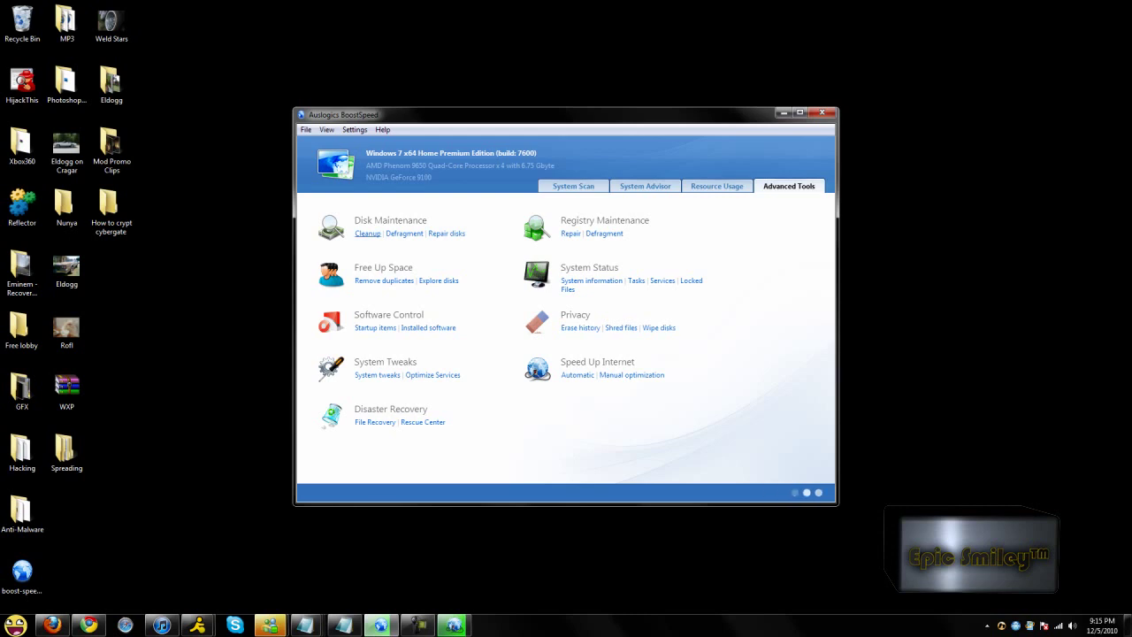
Step: Open the Disk Maintenance cleanup tool
{"action": "left_click", "coordinate": [367, 233]}
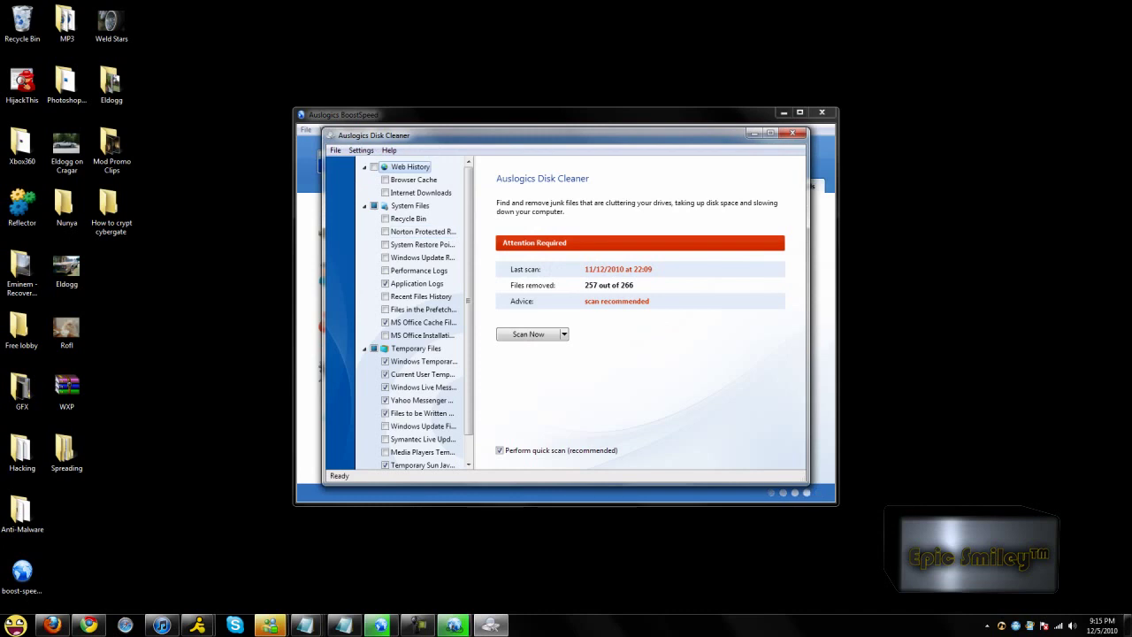
Step: Close the Disk Cleaner without scanning and check the repair progress of the system scan
{"action": "left_click_drag", "start_coordinate": [496, 135], "coordinate": [415, 157]}
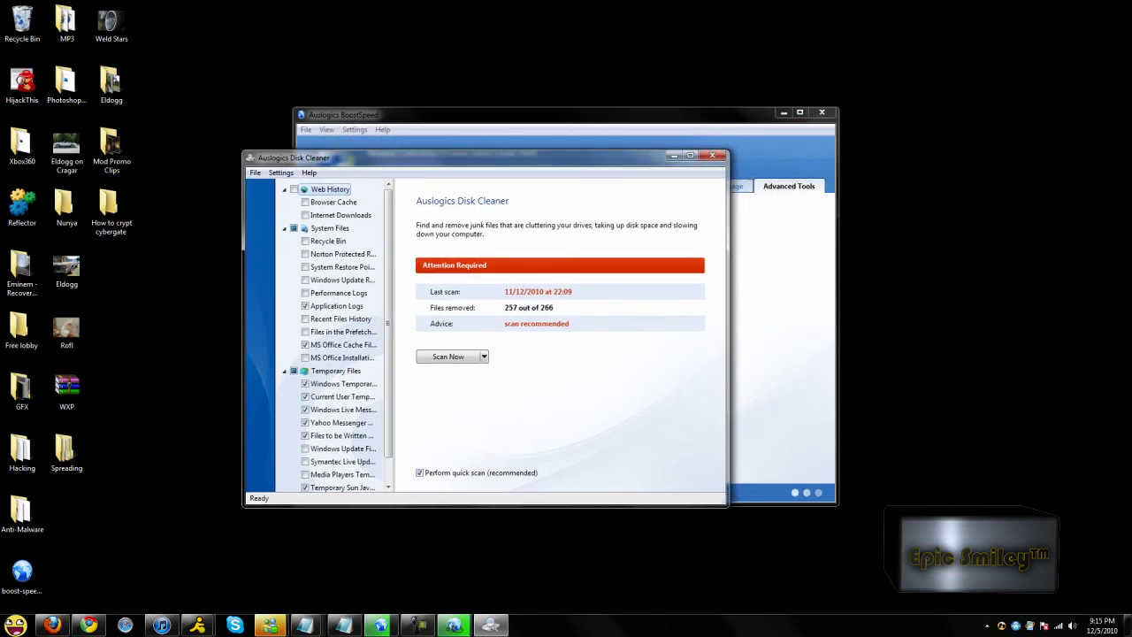
{"action": "left_click", "coordinate": [711, 155]}
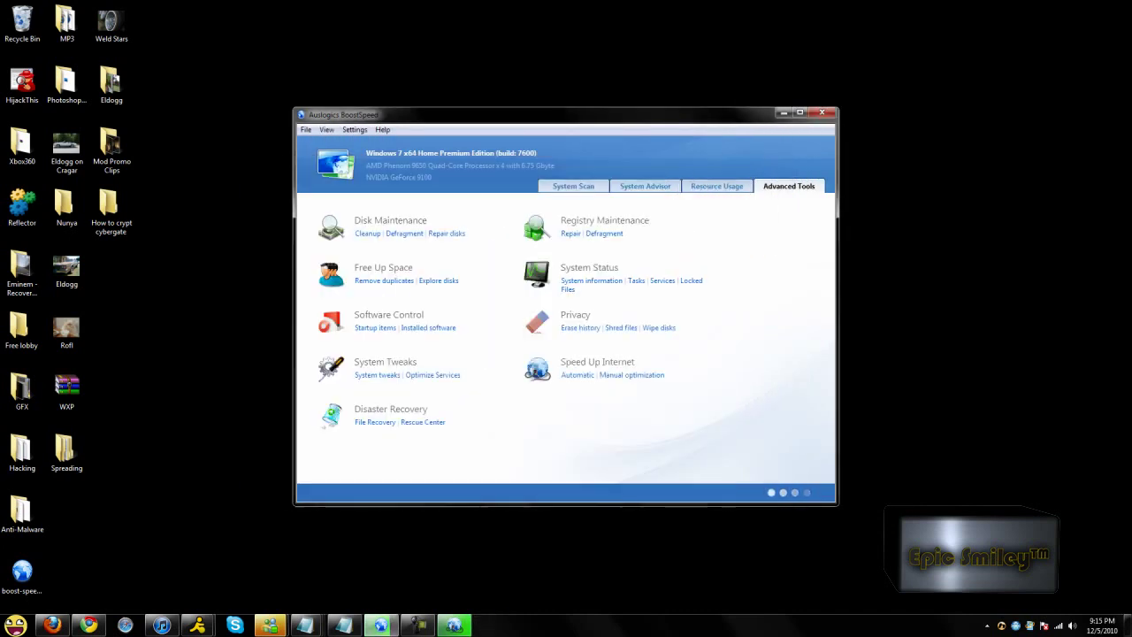
{"action": "left_click", "coordinate": [572, 186]}
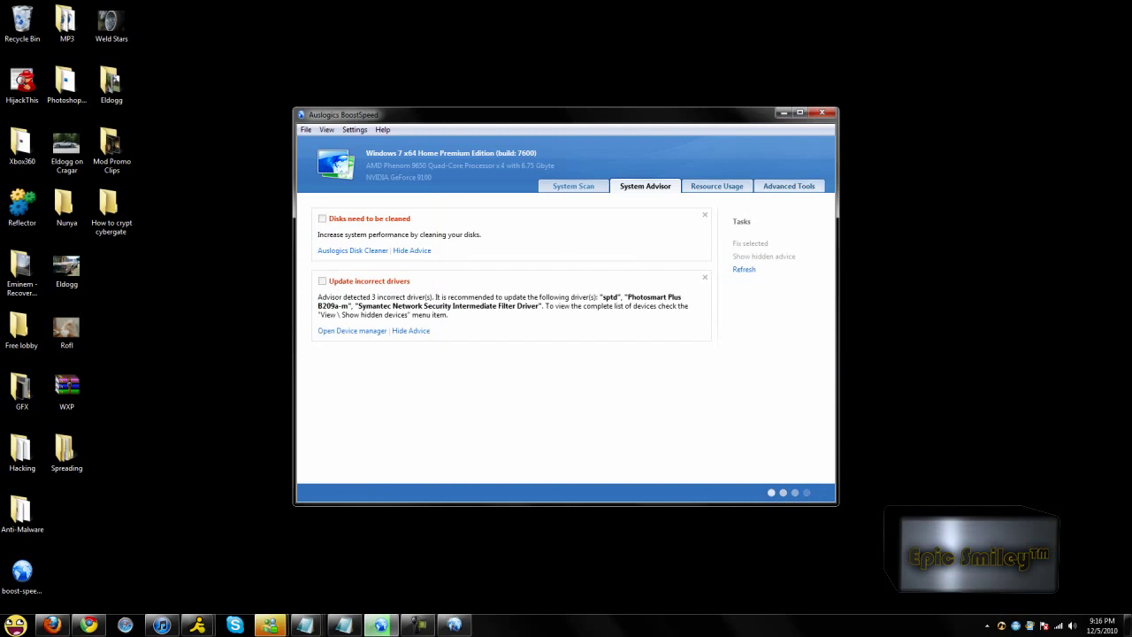
Step: Open the Startup Manager from the advanced tools, review the whole list of startup programs and close it
{"action": "left_click", "coordinate": [788, 186]}
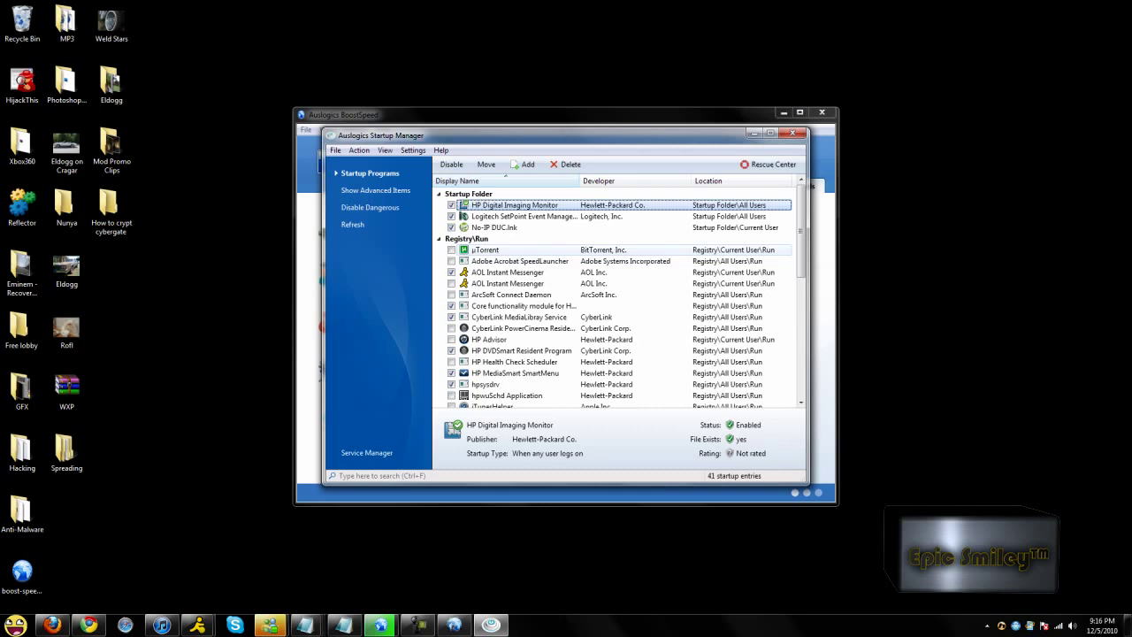
{"action": "scroll", "coordinate": [616, 294], "scroll_direction": "down", "scroll_amount": 8}
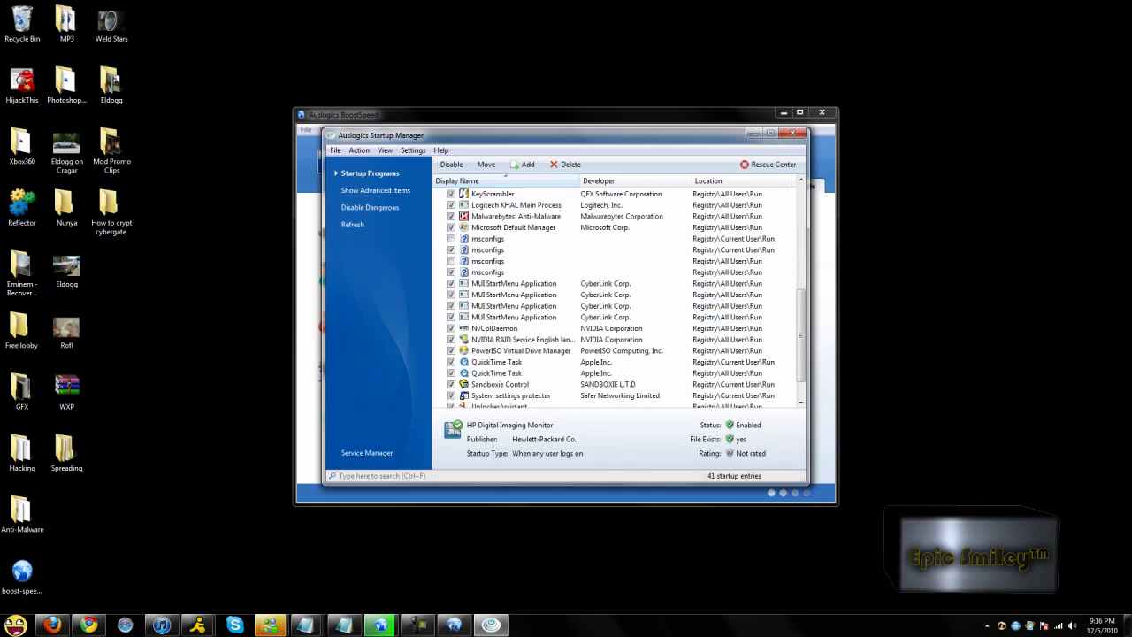
{"action": "scroll", "coordinate": [619, 297], "scroll_direction": "up", "scroll_amount": 3}
{"action": "scroll", "coordinate": [619, 296], "scroll_direction": "down", "scroll_amount": 3}
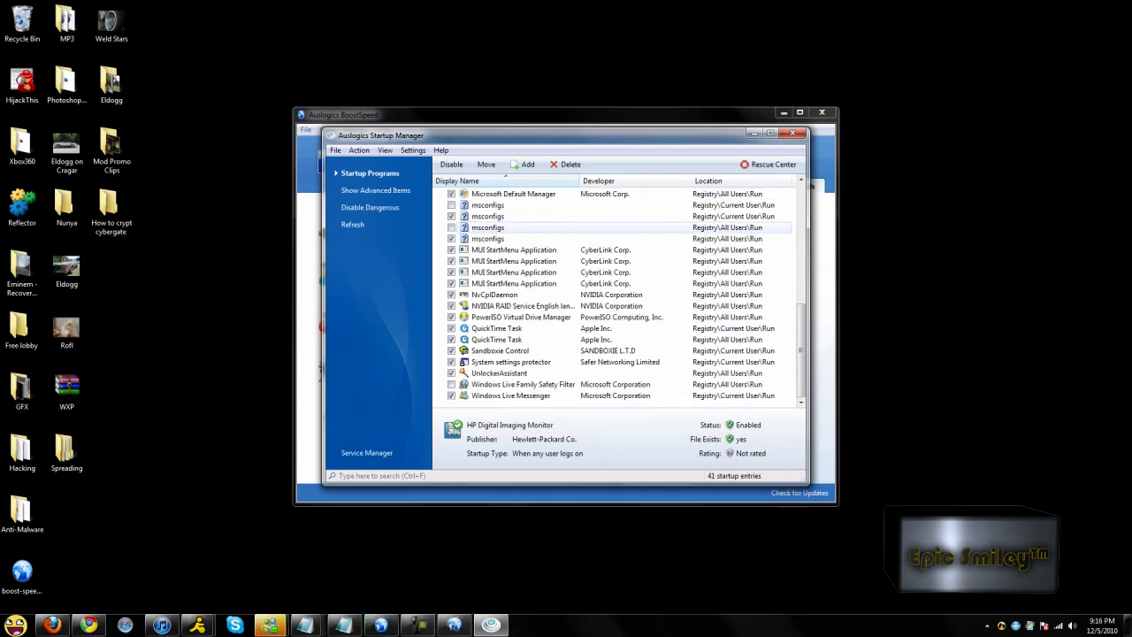
{"action": "scroll", "coordinate": [619, 297], "scroll_direction": "up", "scroll_amount": 2}
{"action": "scroll", "coordinate": [619, 296], "scroll_direction": "up", "scroll_amount": 3}
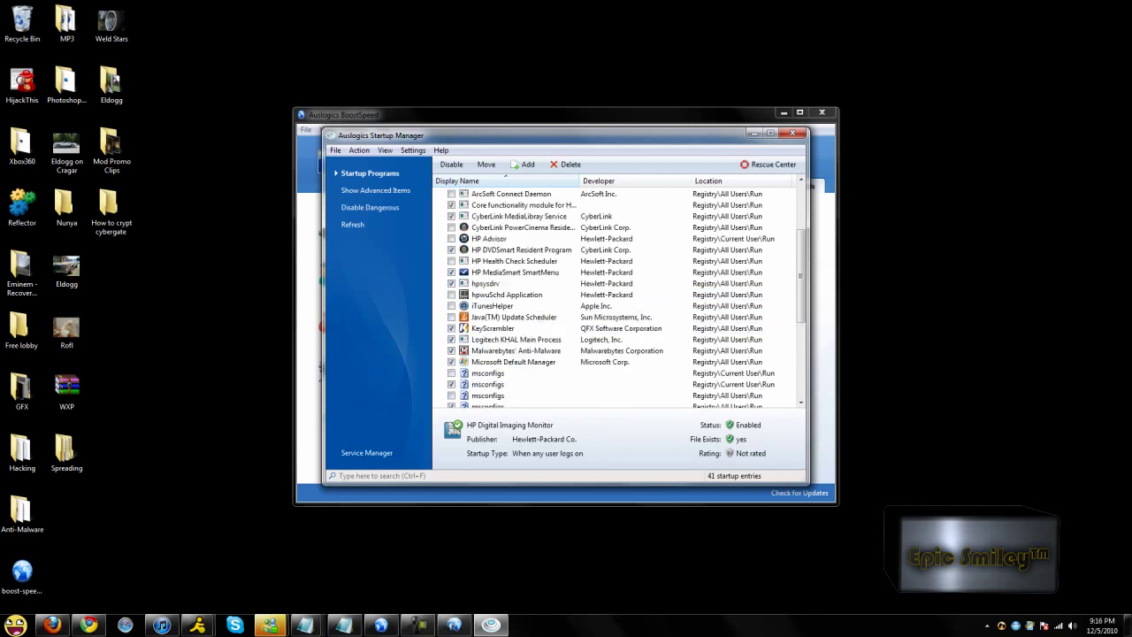
{"action": "scroll", "coordinate": [619, 296], "scroll_direction": "up", "scroll_amount": 3}
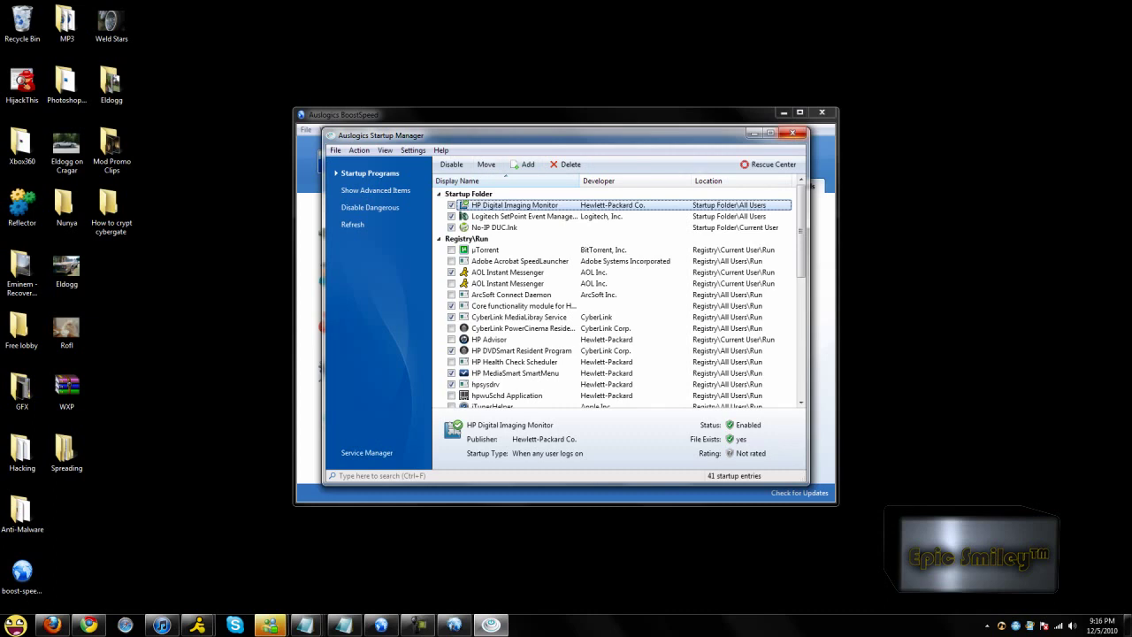
{"action": "left_click", "coordinate": [791, 133]}
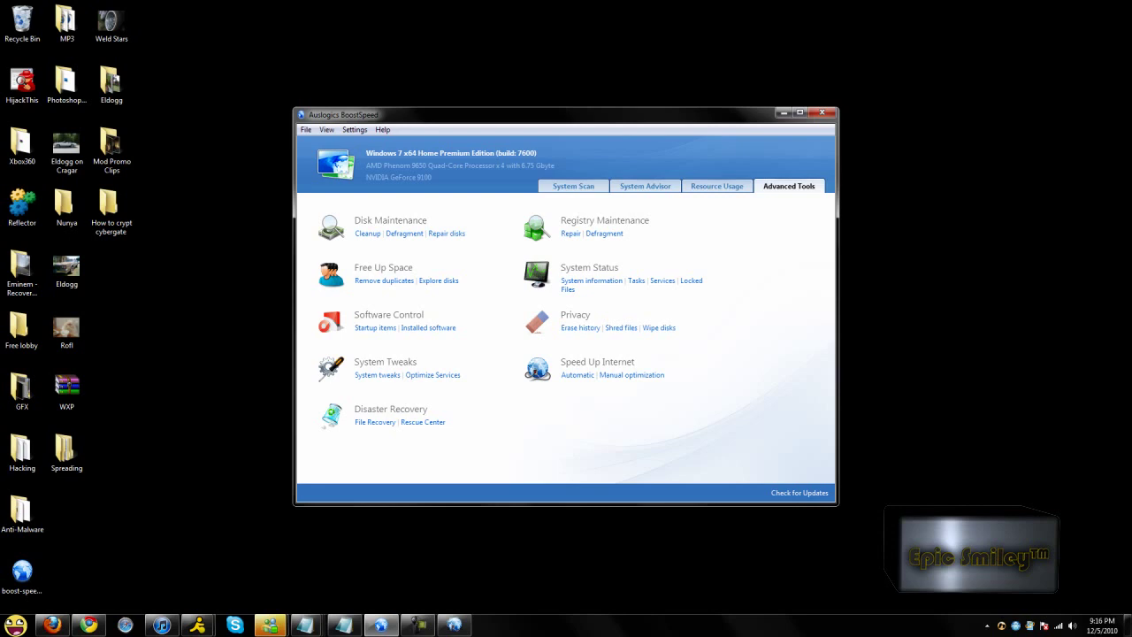
Step: Review the system scan's repair results, the System Advisor and the resource usage, ending on the advanced tools
{"action": "left_click", "coordinate": [573, 185]}
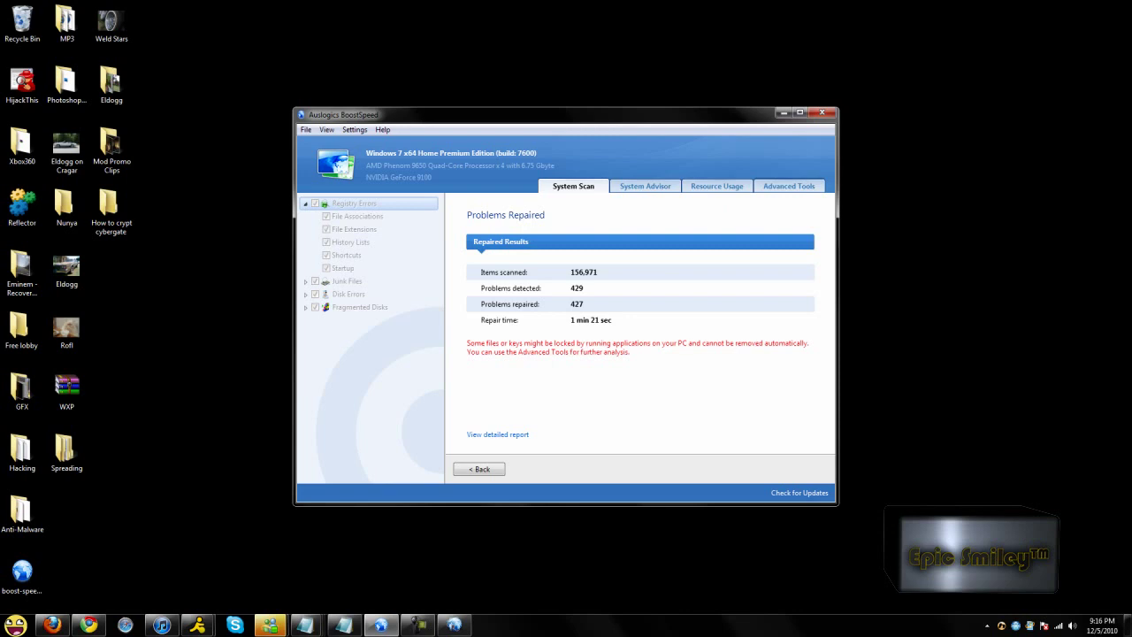
{"action": "left_click", "coordinate": [645, 185]}
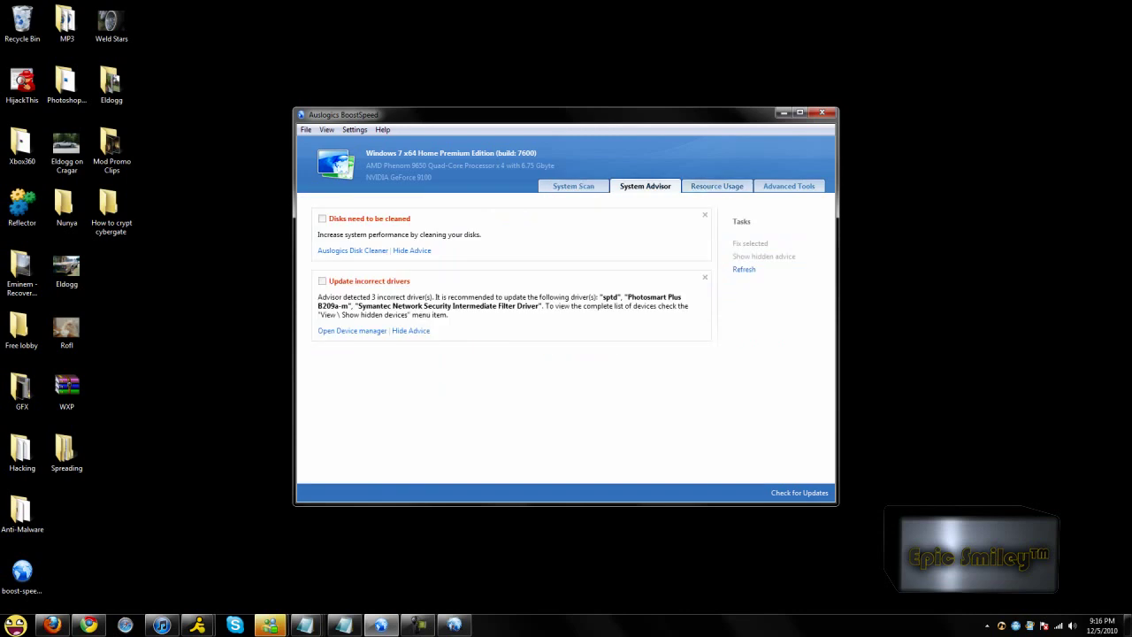
{"action": "left_click", "coordinate": [717, 186]}
{"action": "left_click", "coordinate": [789, 186]}
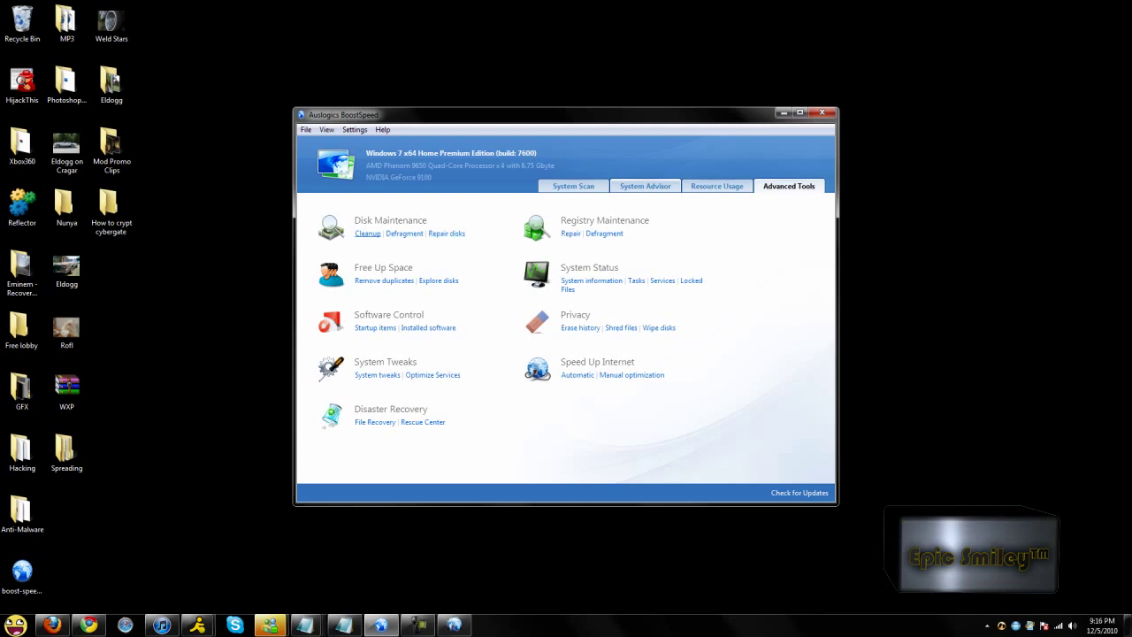
Step: Scan for junk files with the Disk Maintenance cleanup tool, remove all checked results and close the tool
{"action": "left_click", "coordinate": [367, 233]}
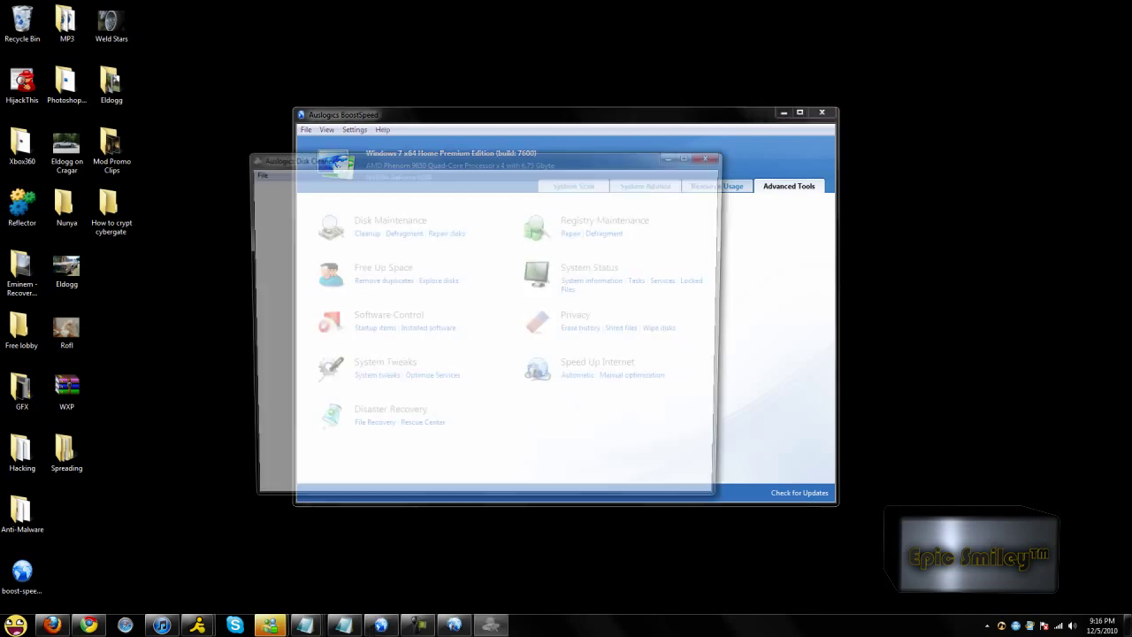
{"action": "left_click", "coordinate": [448, 357]}
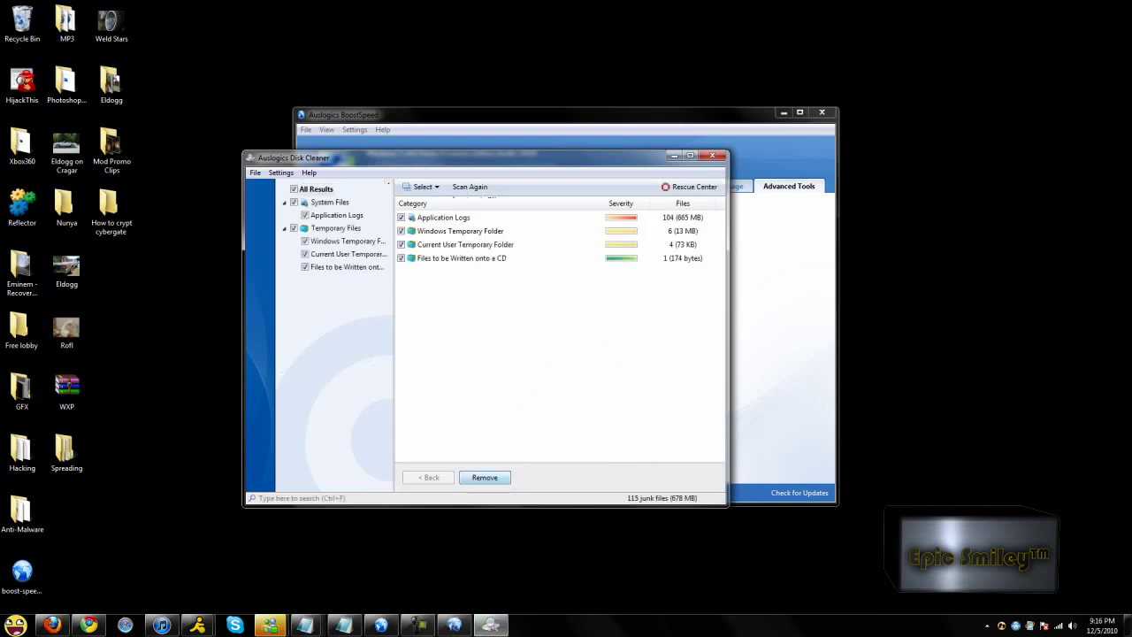
{"action": "left_click", "coordinate": [485, 476]}
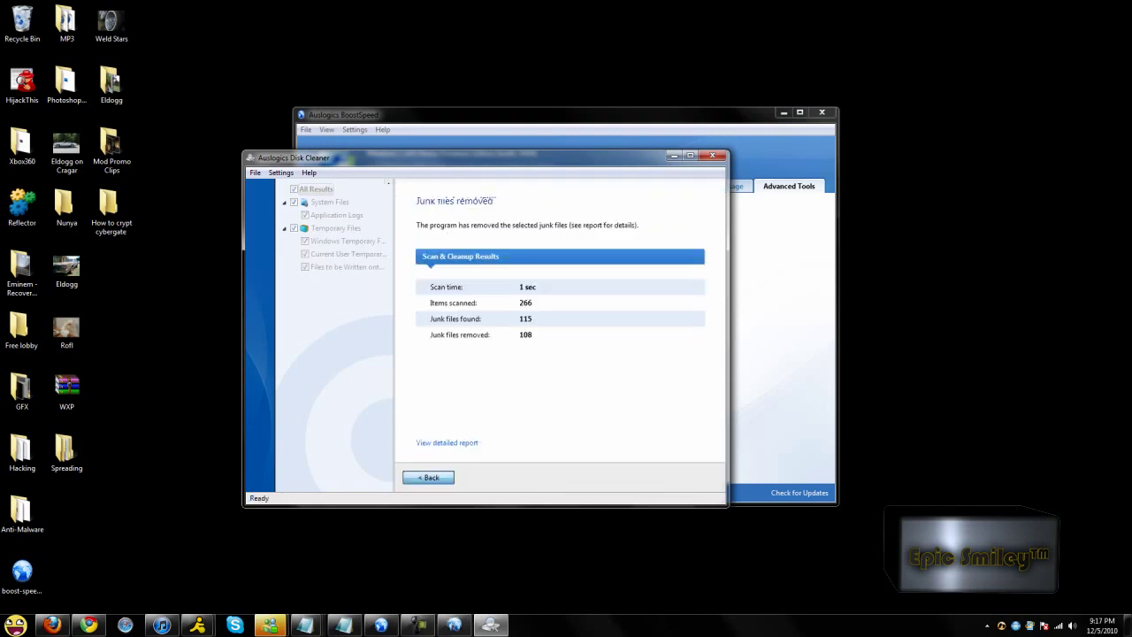
{"action": "left_click", "coordinate": [428, 476]}
{"action": "left_click", "coordinate": [712, 156]}
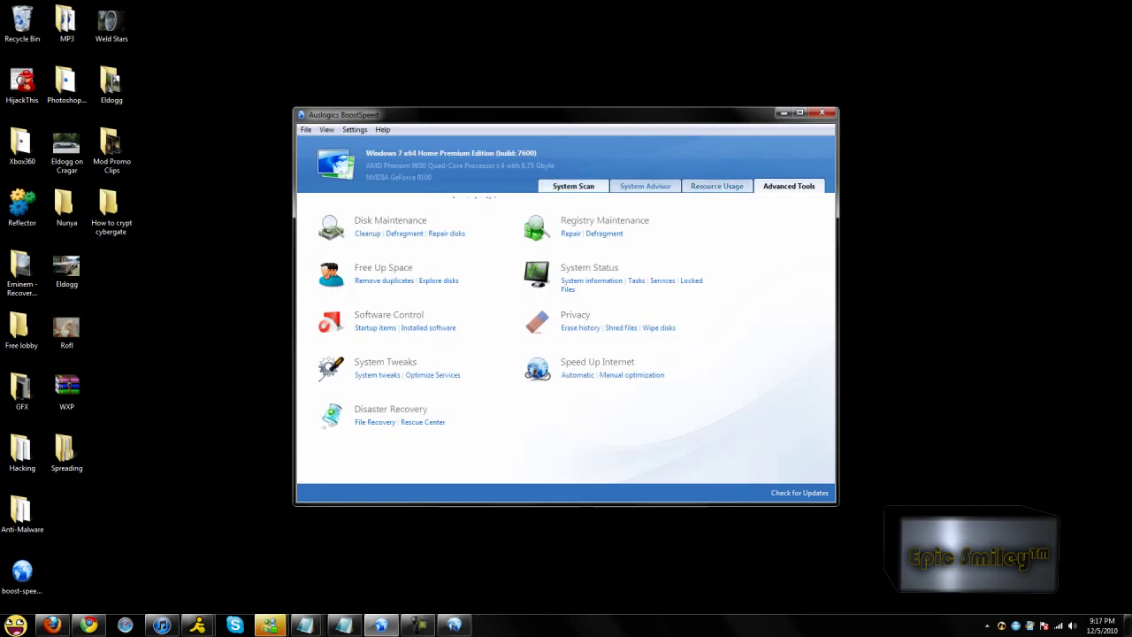
{"action": "left_click", "coordinate": [305, 129]}
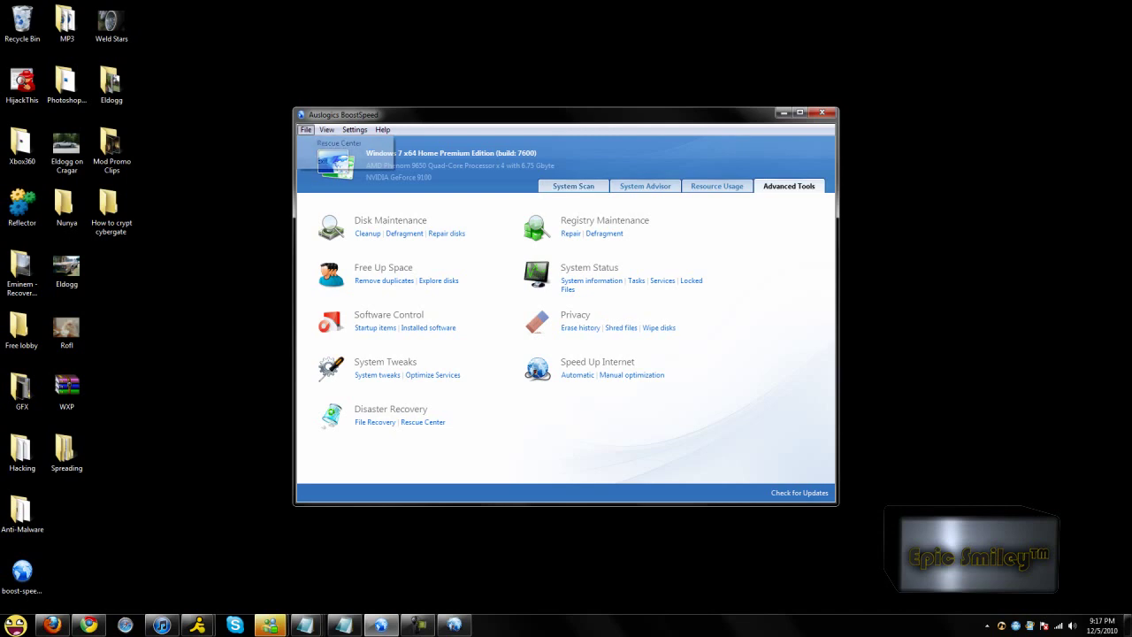
{"action": "mouse_move", "coordinate": [354, 130]}
{"action": "left_click", "coordinate": [385, 143]}
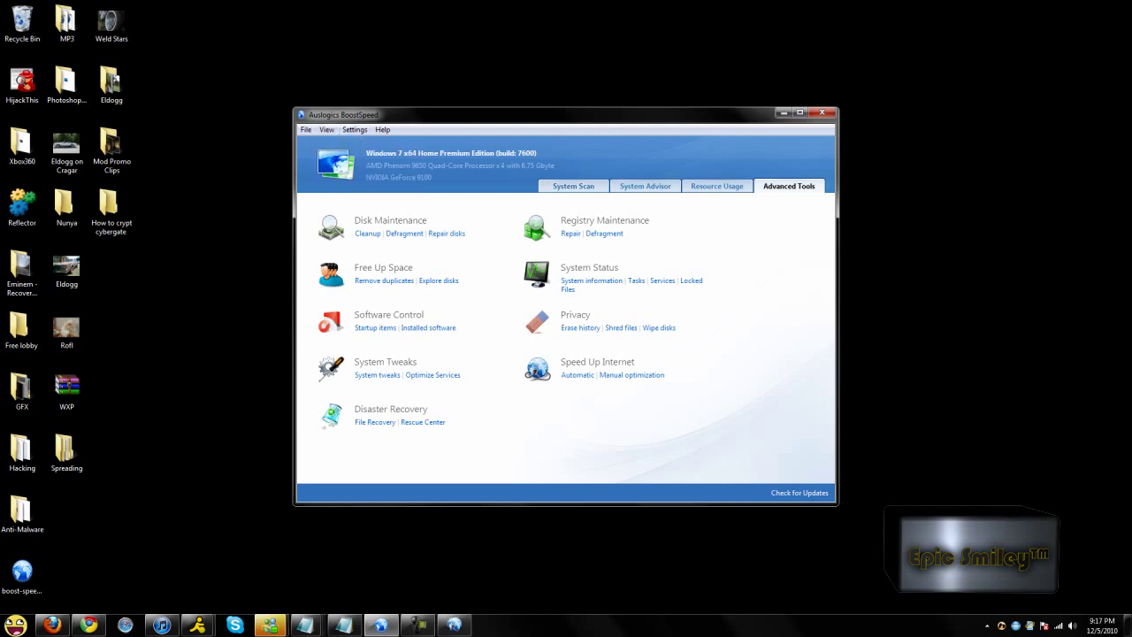